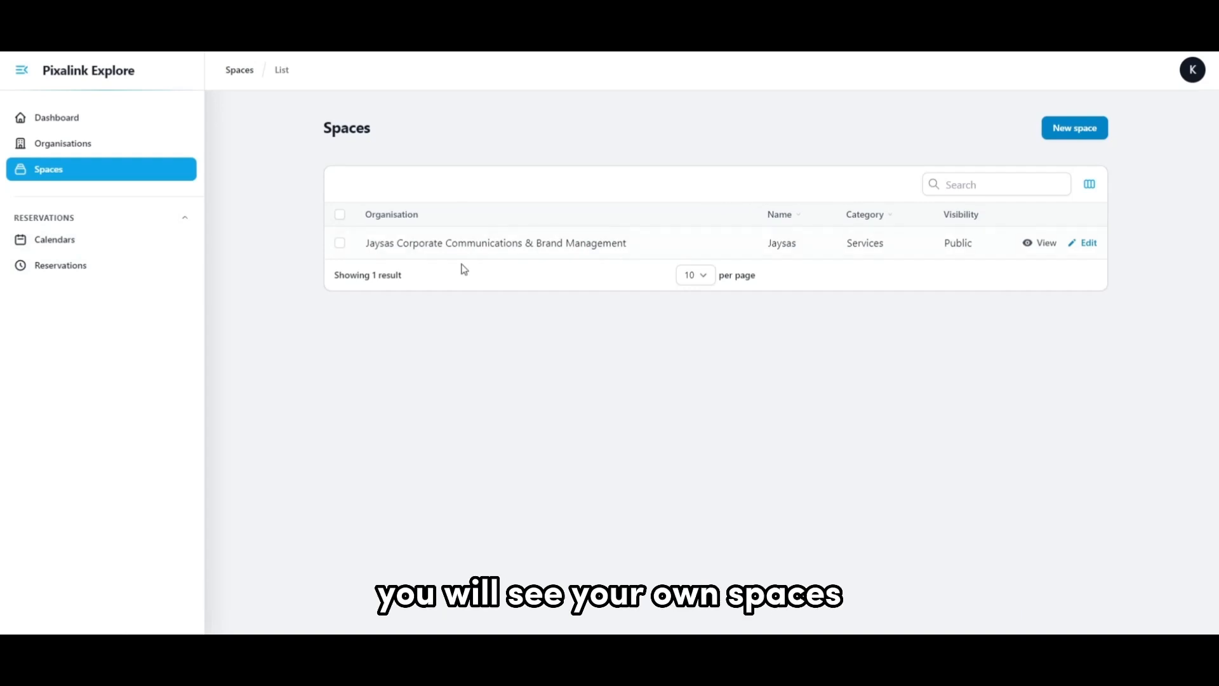
Open the Jaysas Corporate Communications & Brand Management organisation for editing and examine its name and phone number fields.
left_click(111, 143)
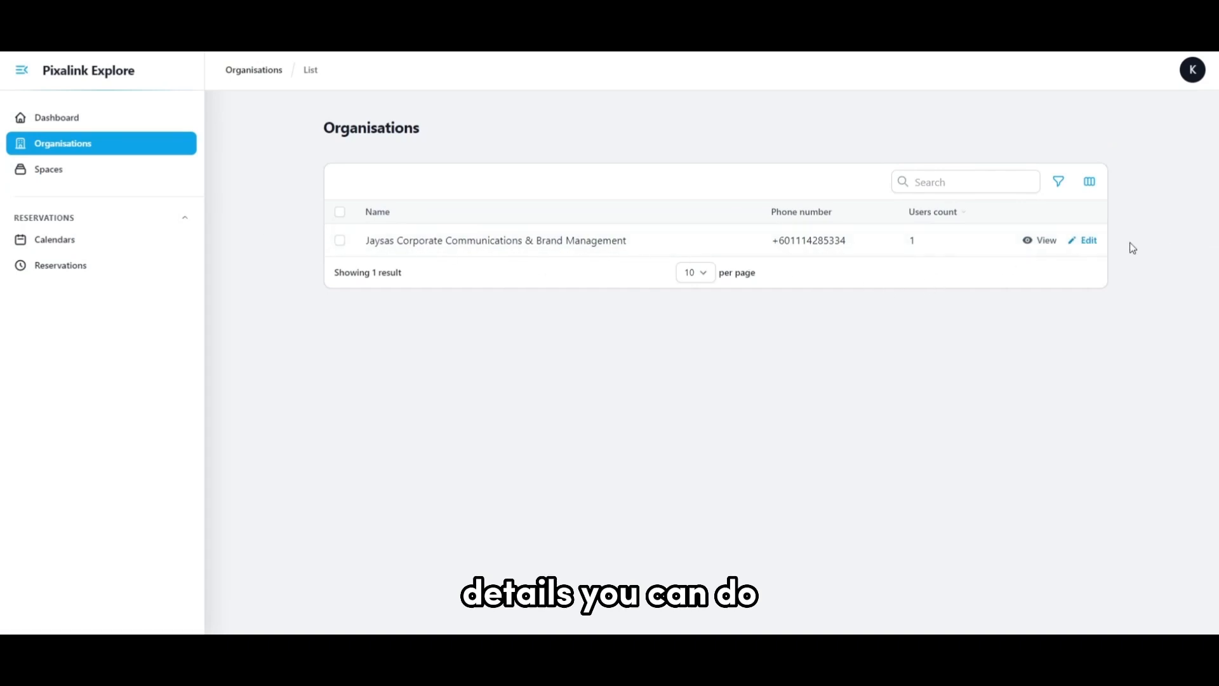
left_click(1090, 240)
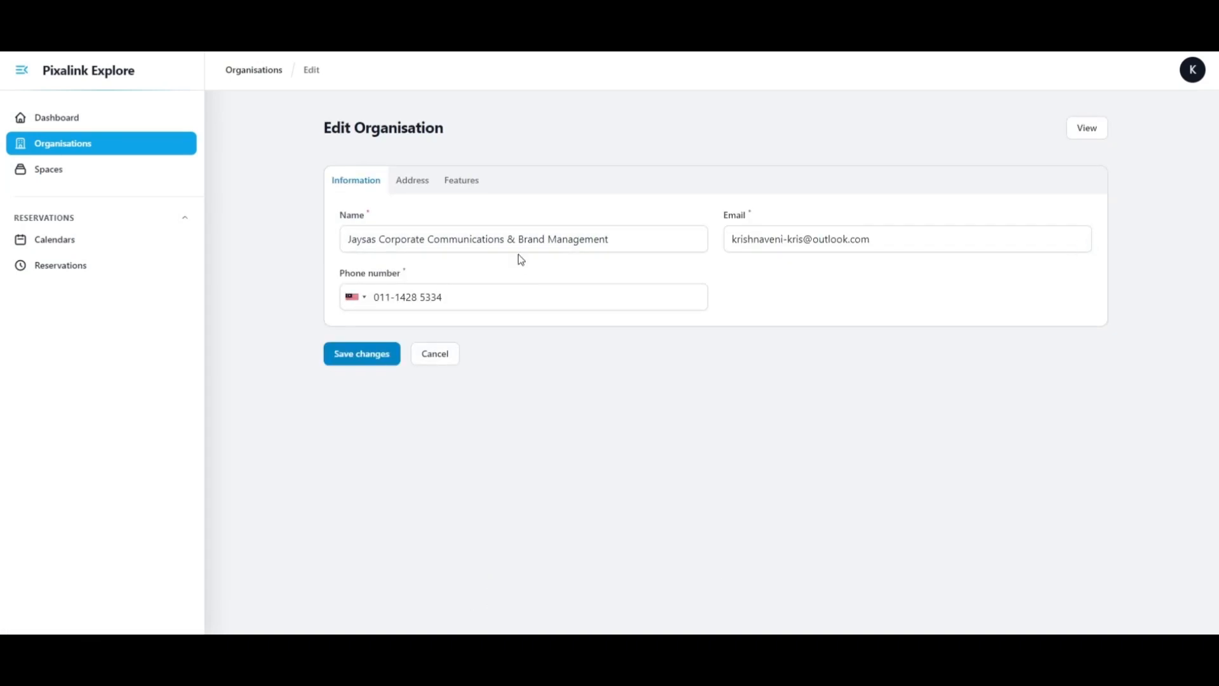
left_click(527, 240)
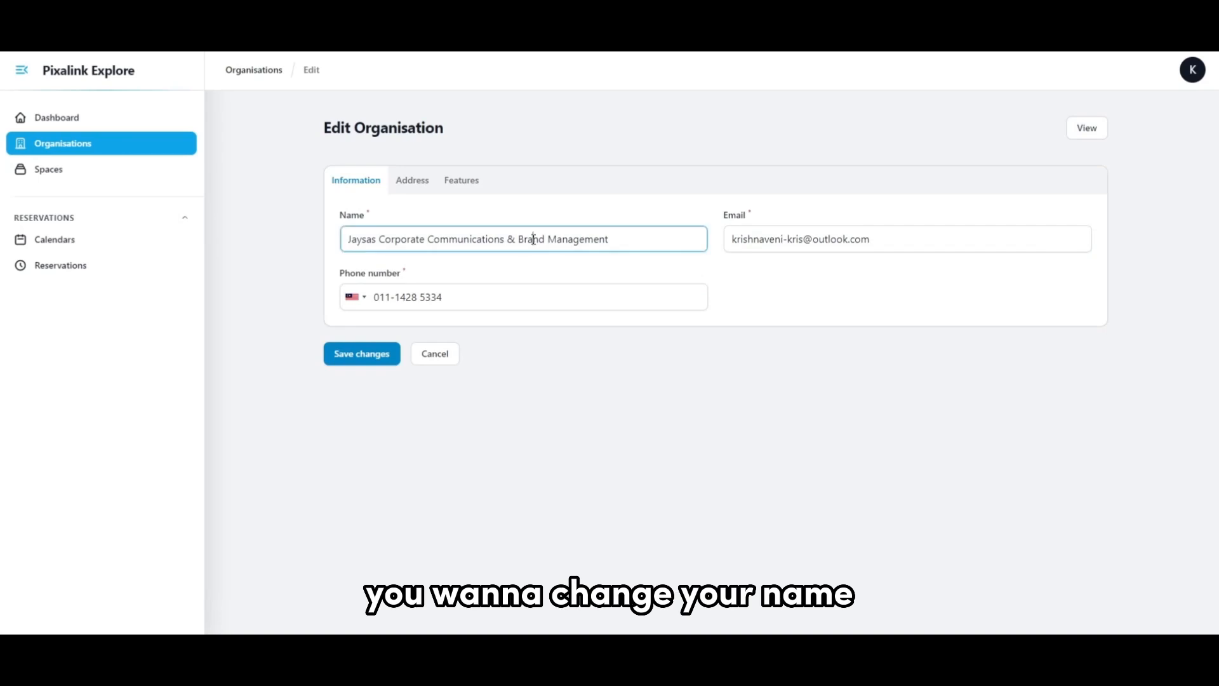
left_click(462, 300)
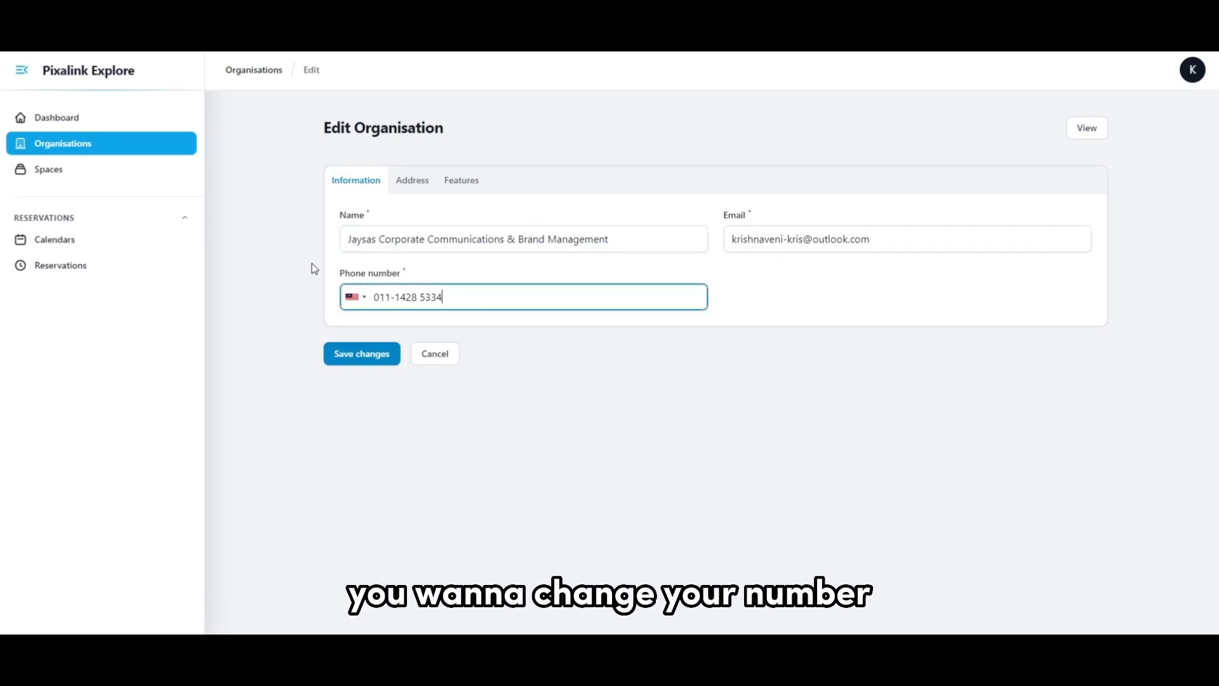
Start a new reservation calendar and assign it to the Jaysas space.
left_click(137, 240)
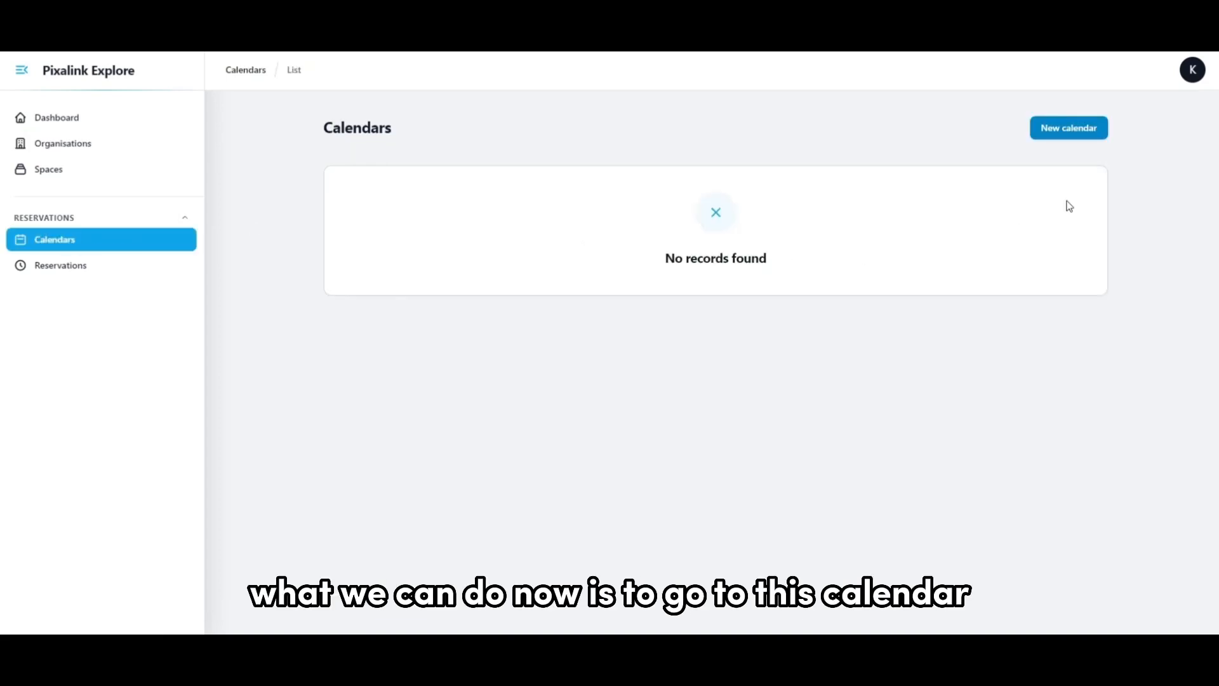
left_click(1080, 130)
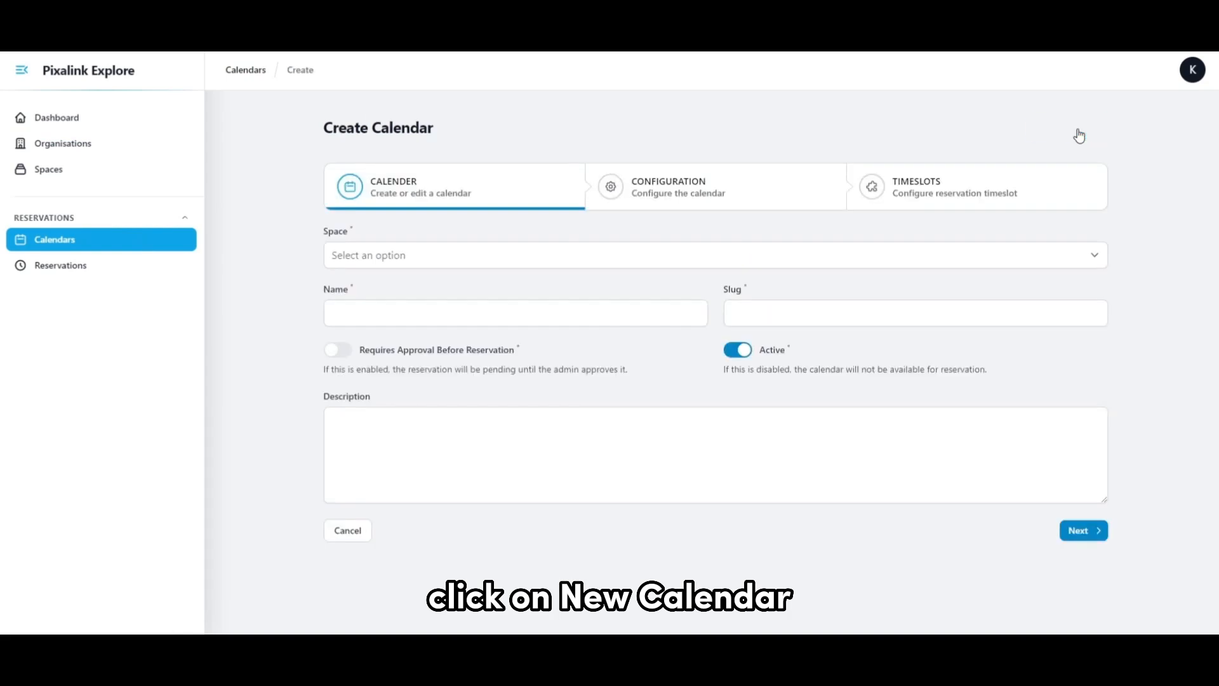
left_click(463, 258)
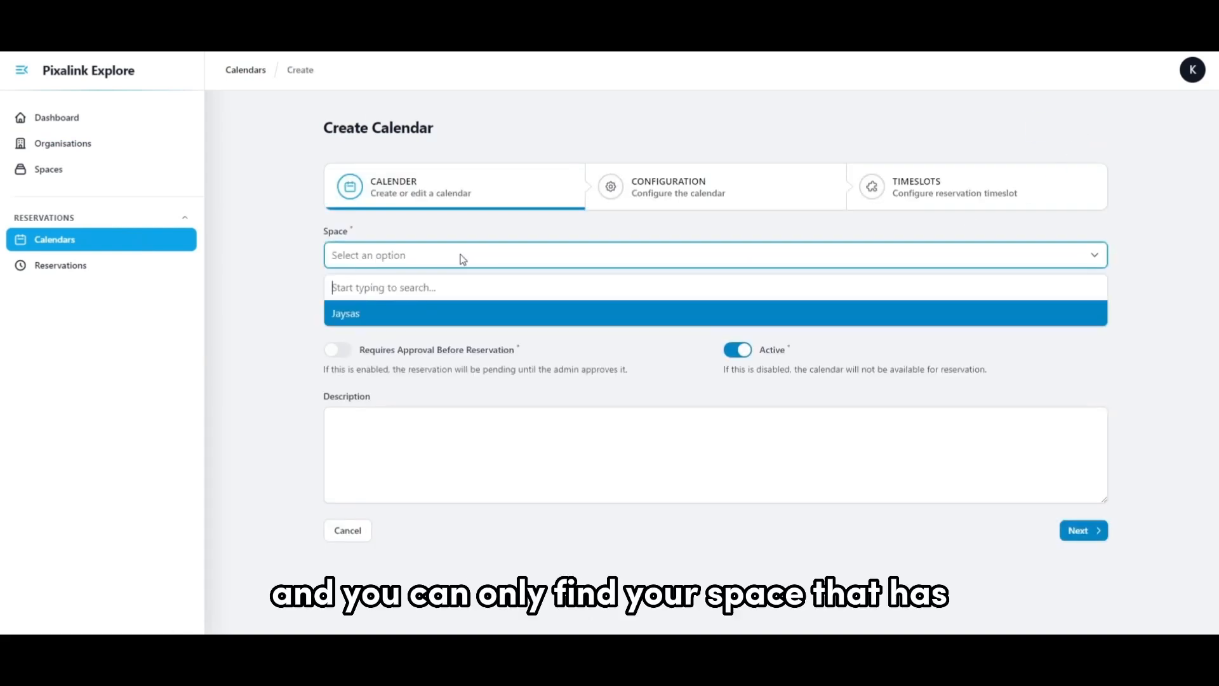
left_click(404, 318)
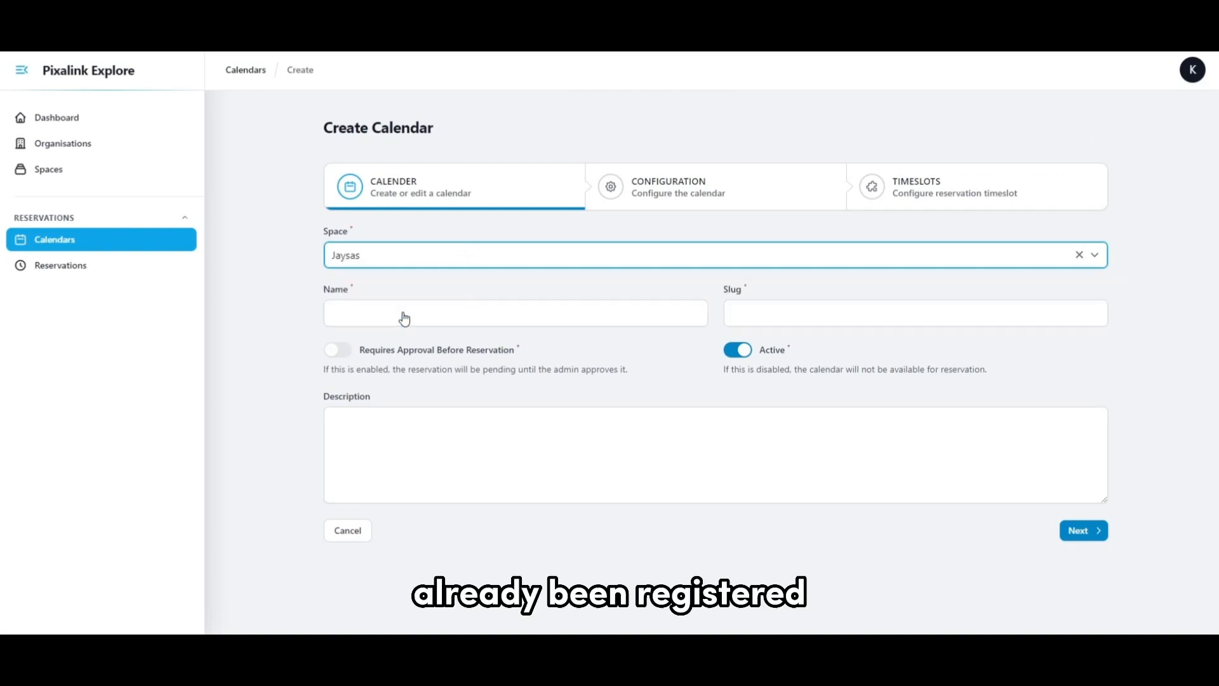
Name the calendar "Jaysas Consultation Calendar".
left_click(407, 314)
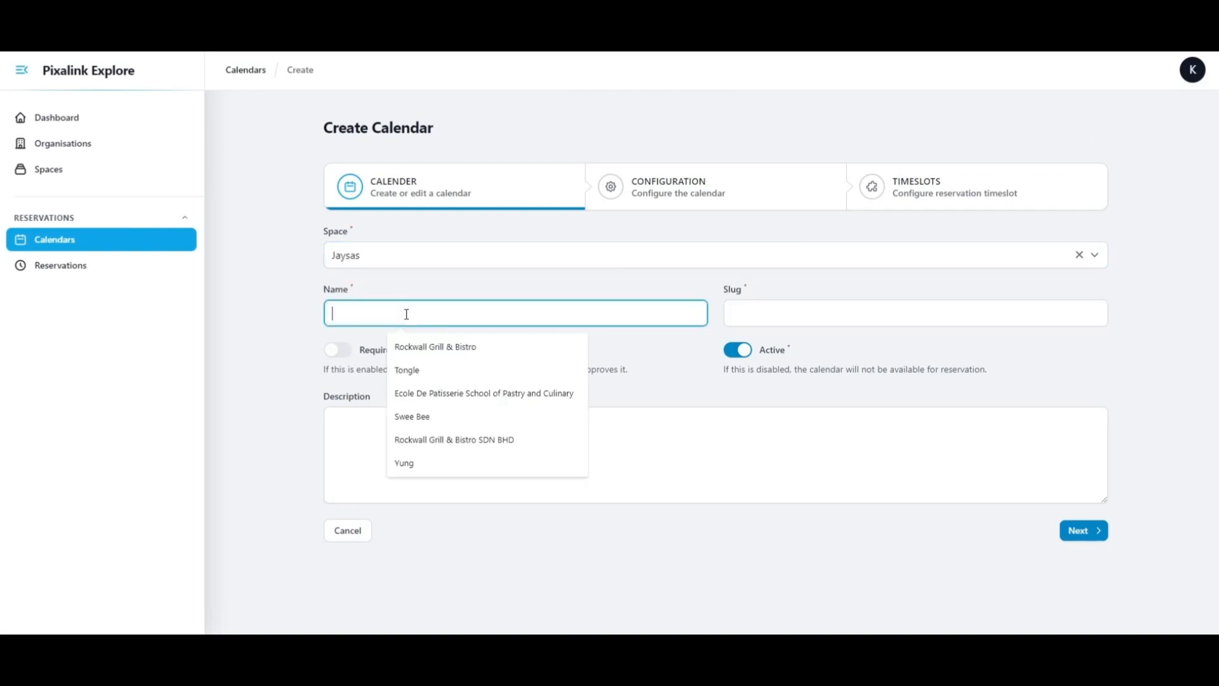
type("Jayse")
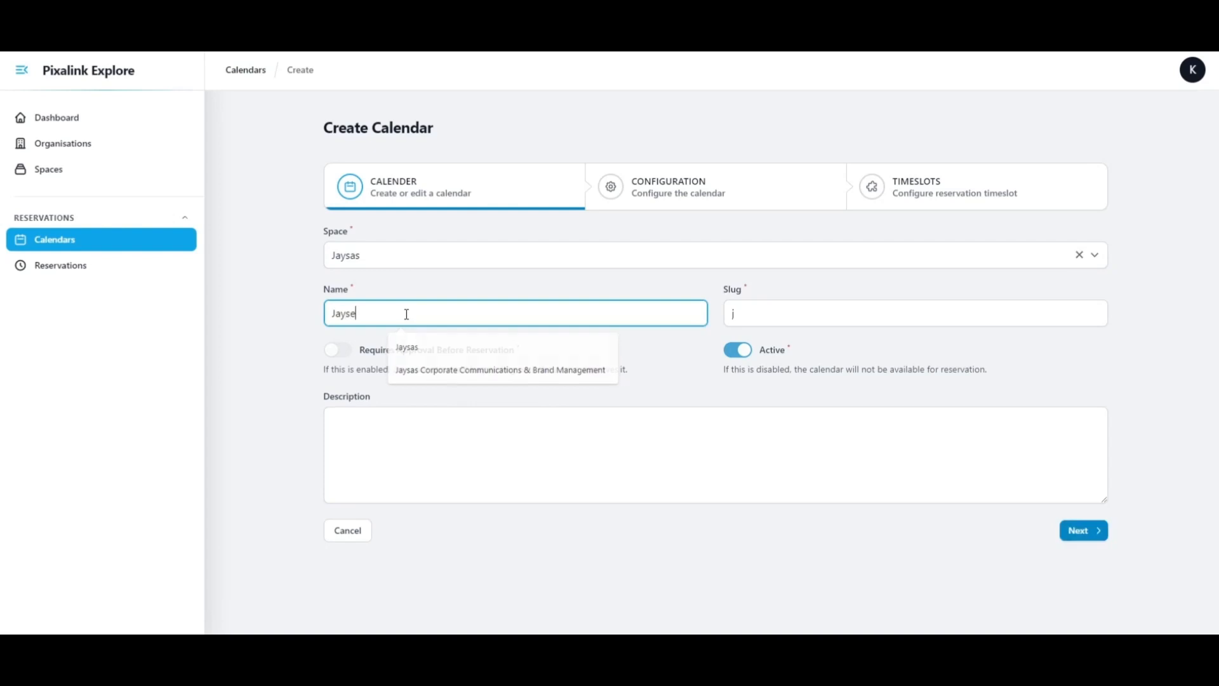
key("BackSpace")
type("as ")
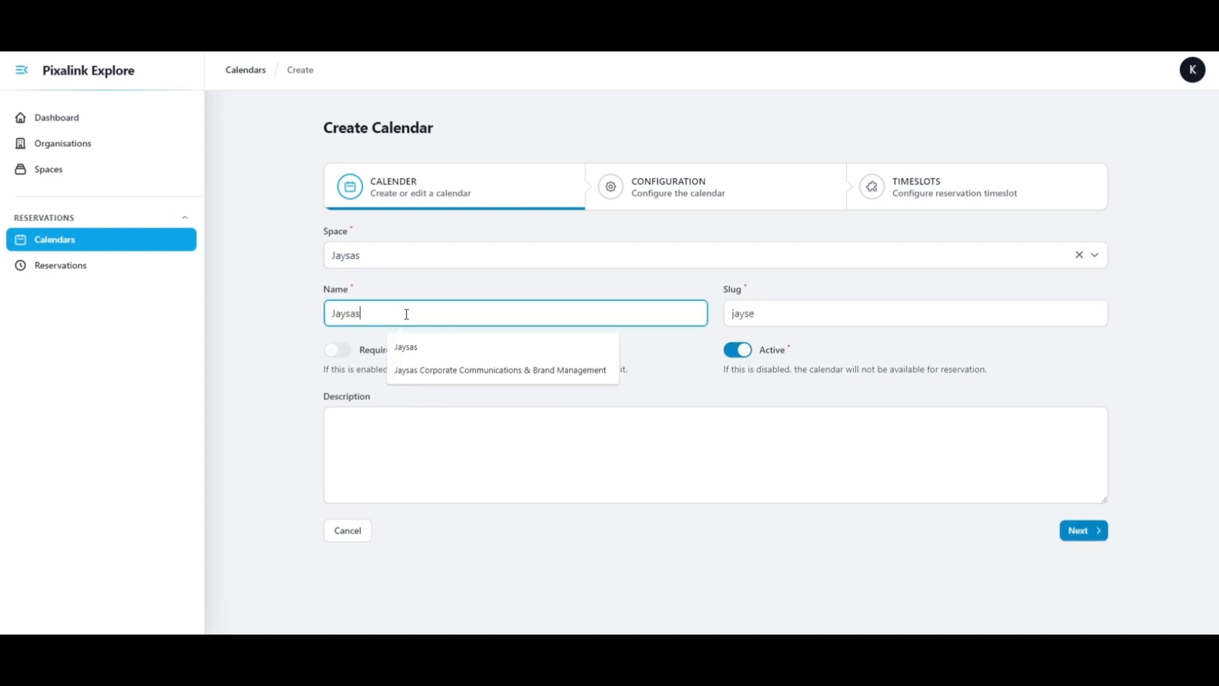
type("Consu")
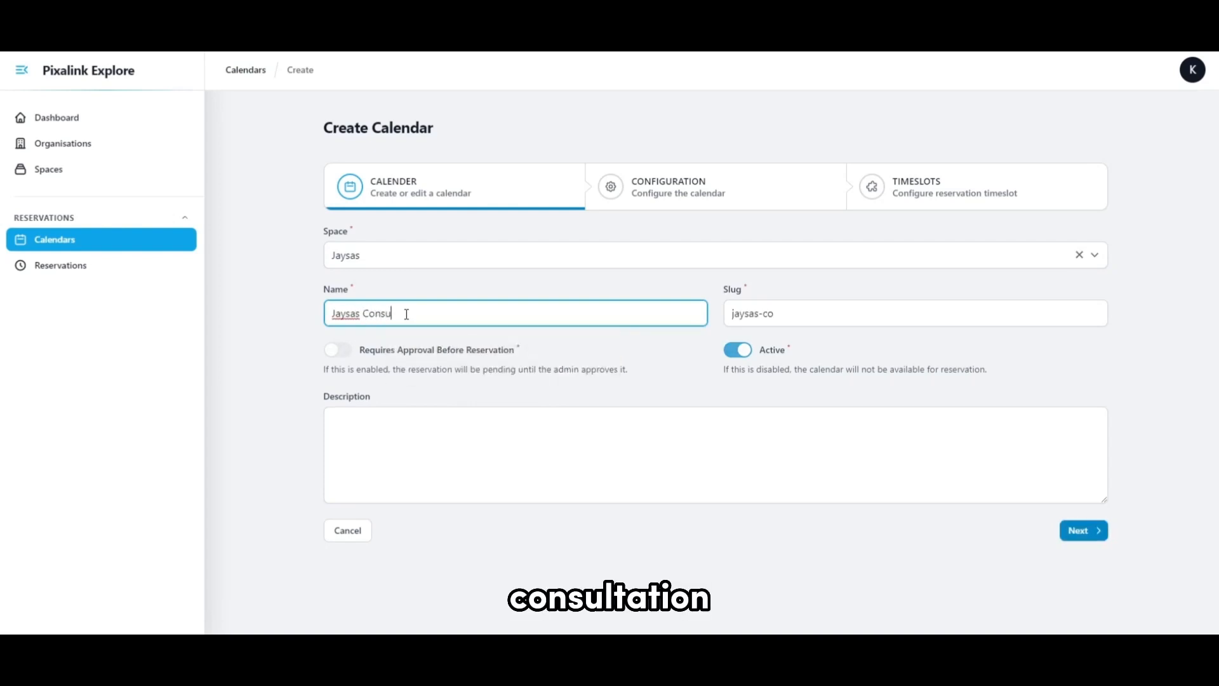
type("ltation ")
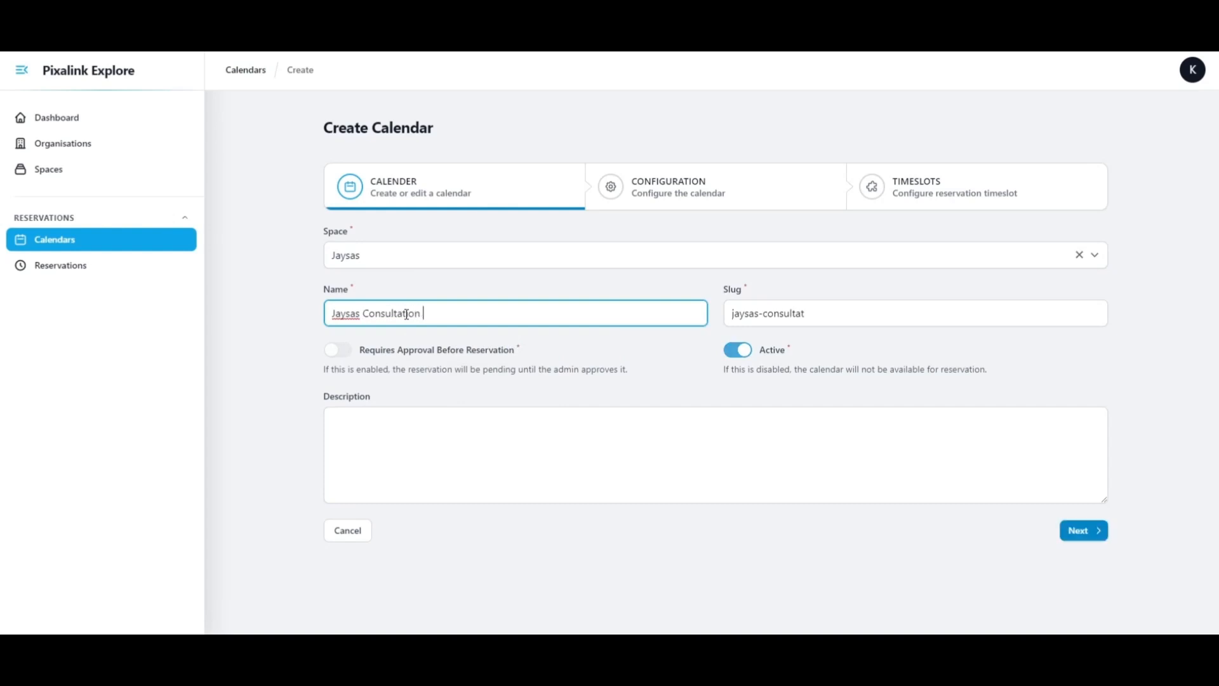
type("Calendar")
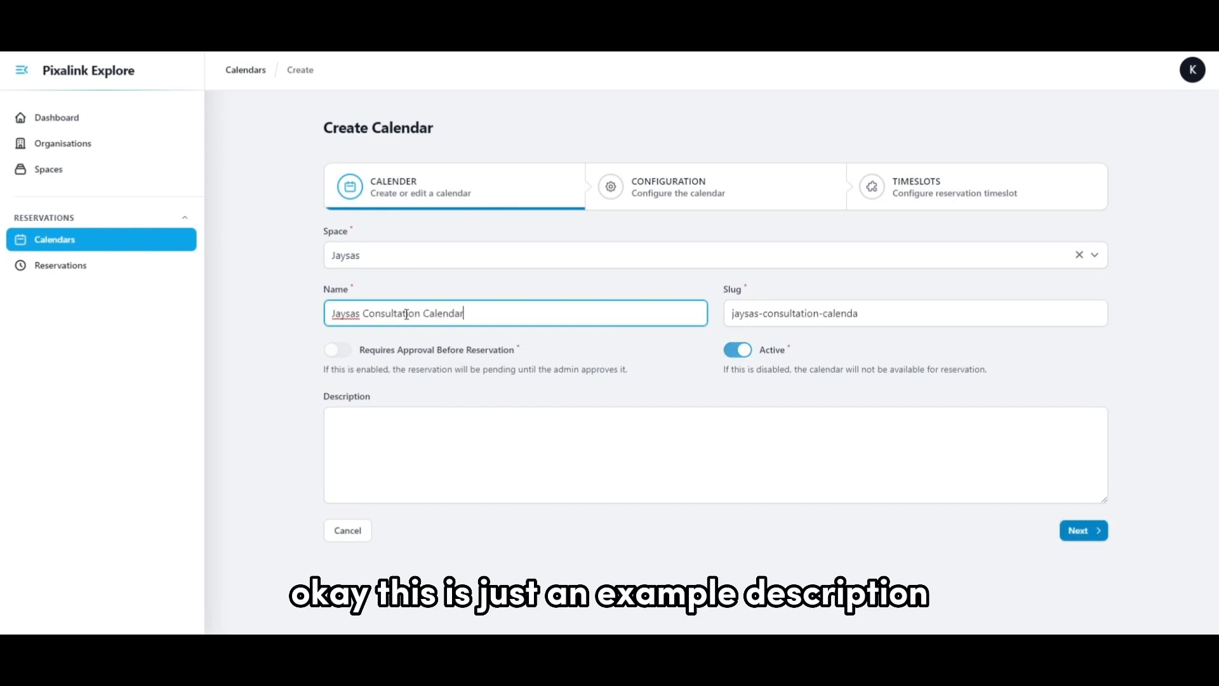
Enter "This is my consultation calendar" as the calendar's description.
left_click(575, 459)
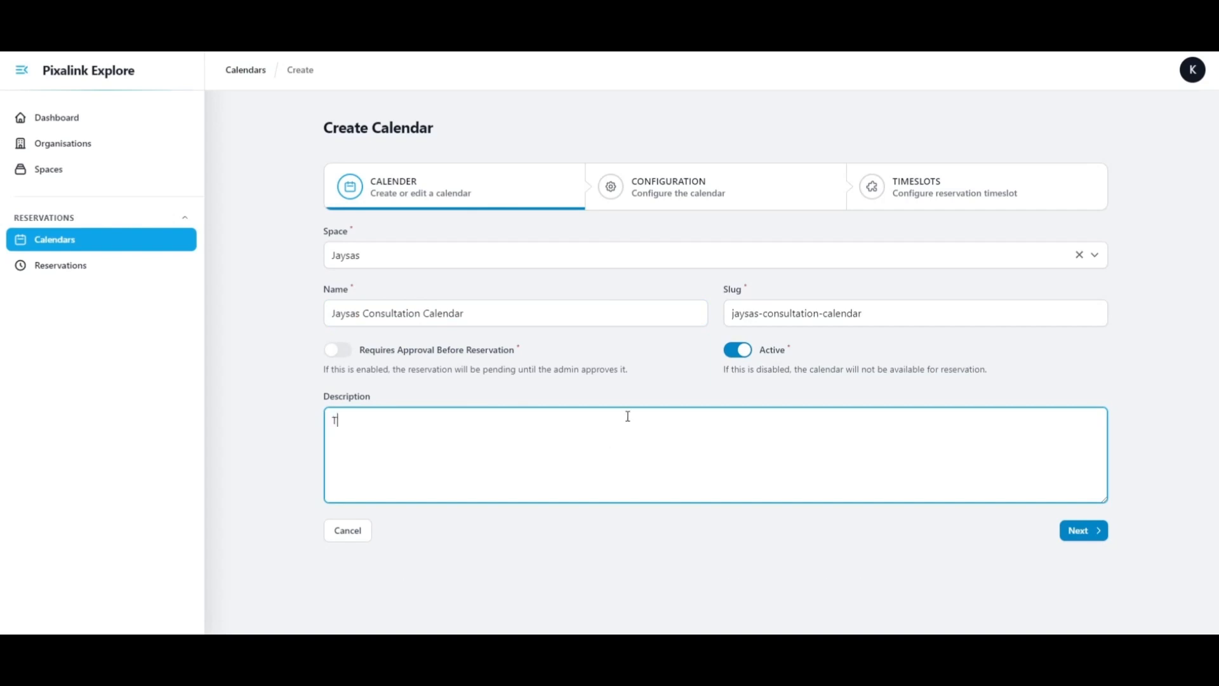
type("This is ")
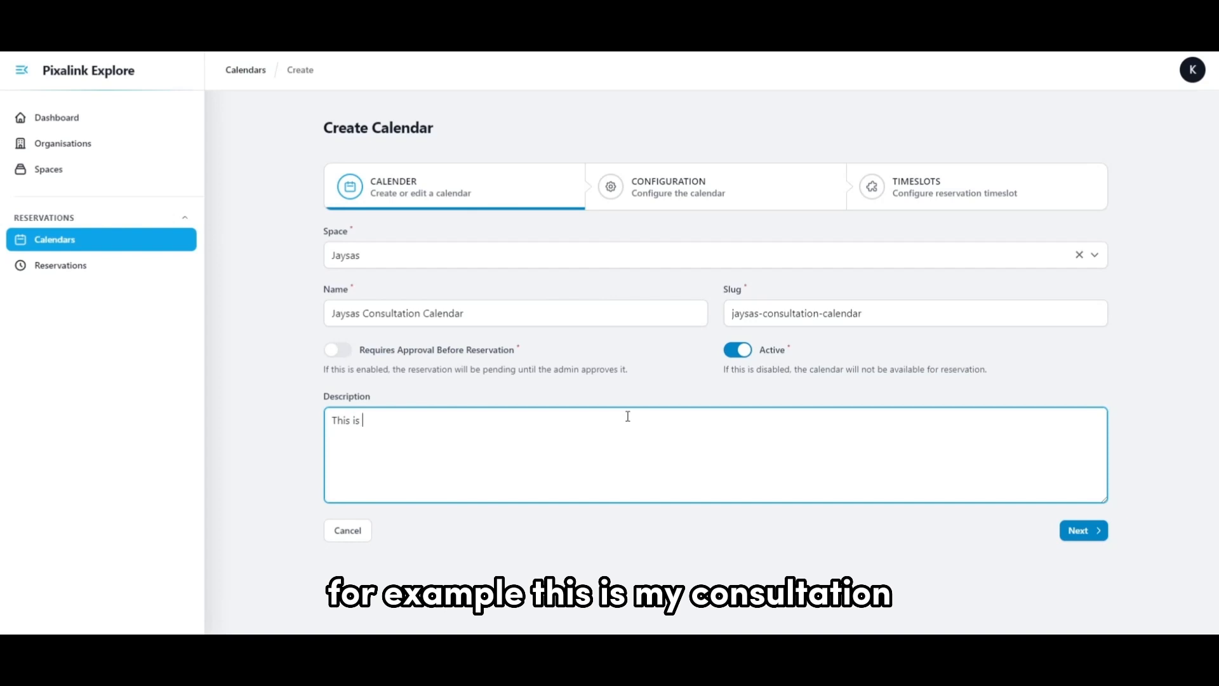
type("my consul")
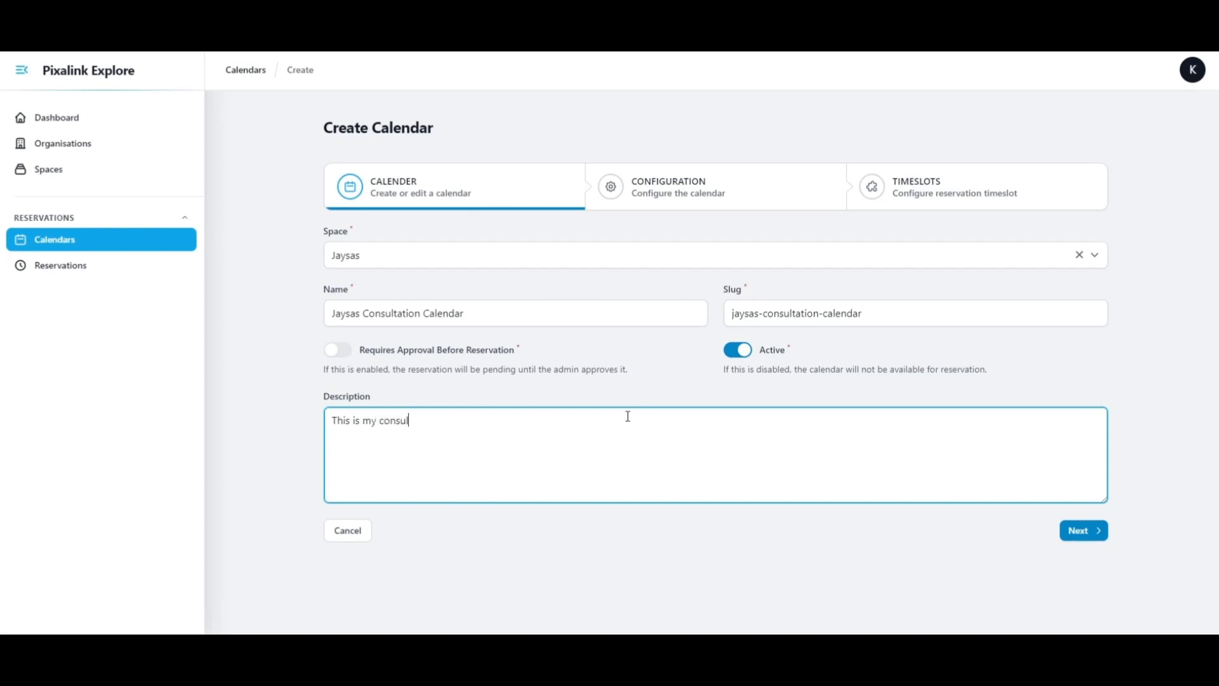
type("tation calend")
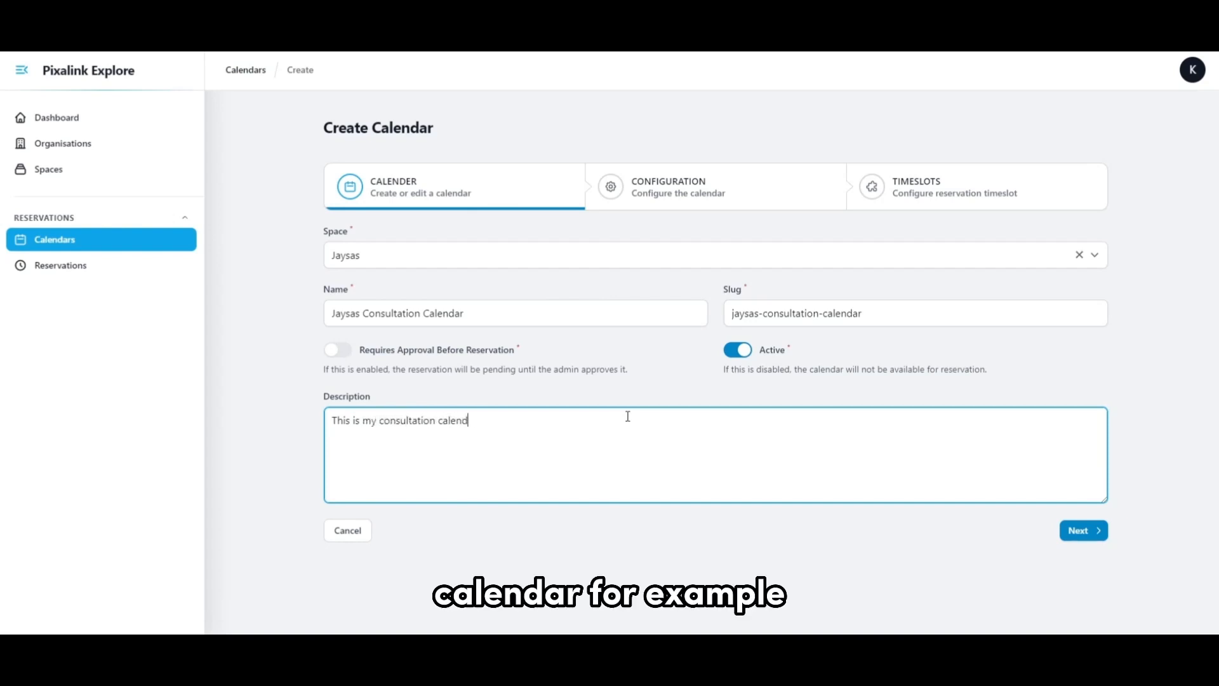
type("ar")
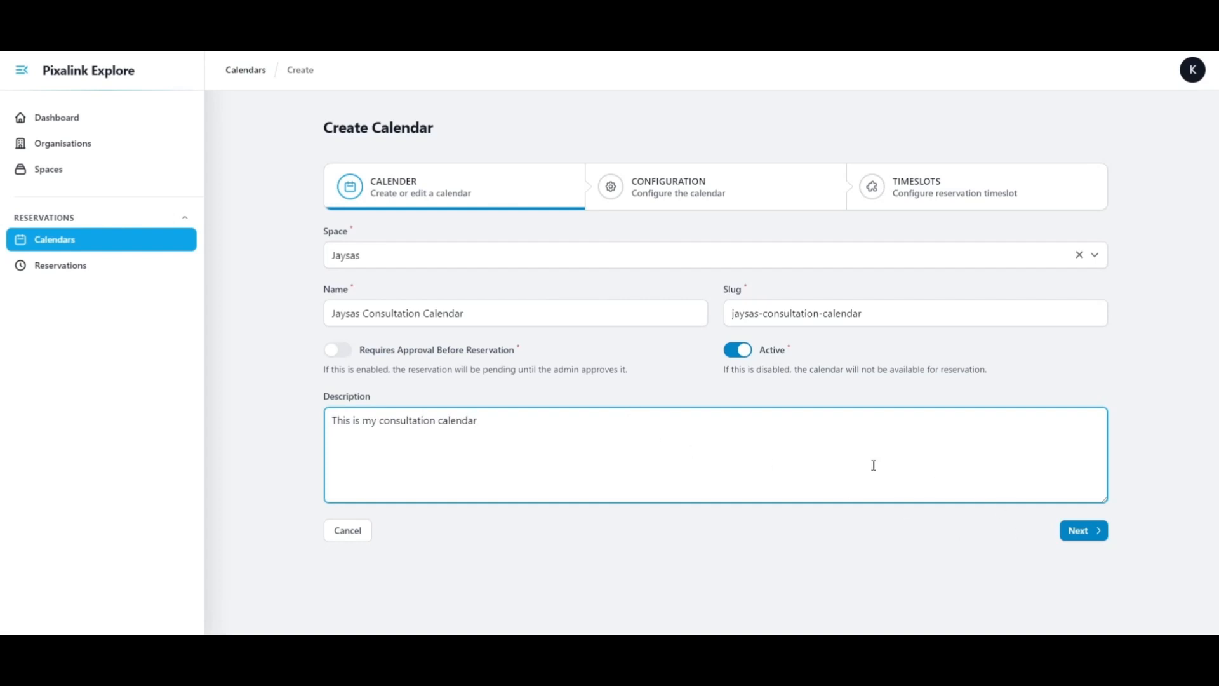
Switch the calendar's Active option off, read its explanation, and switch it back on.
left_click(747, 353)
left_click_drag(763, 371, 1003, 373)
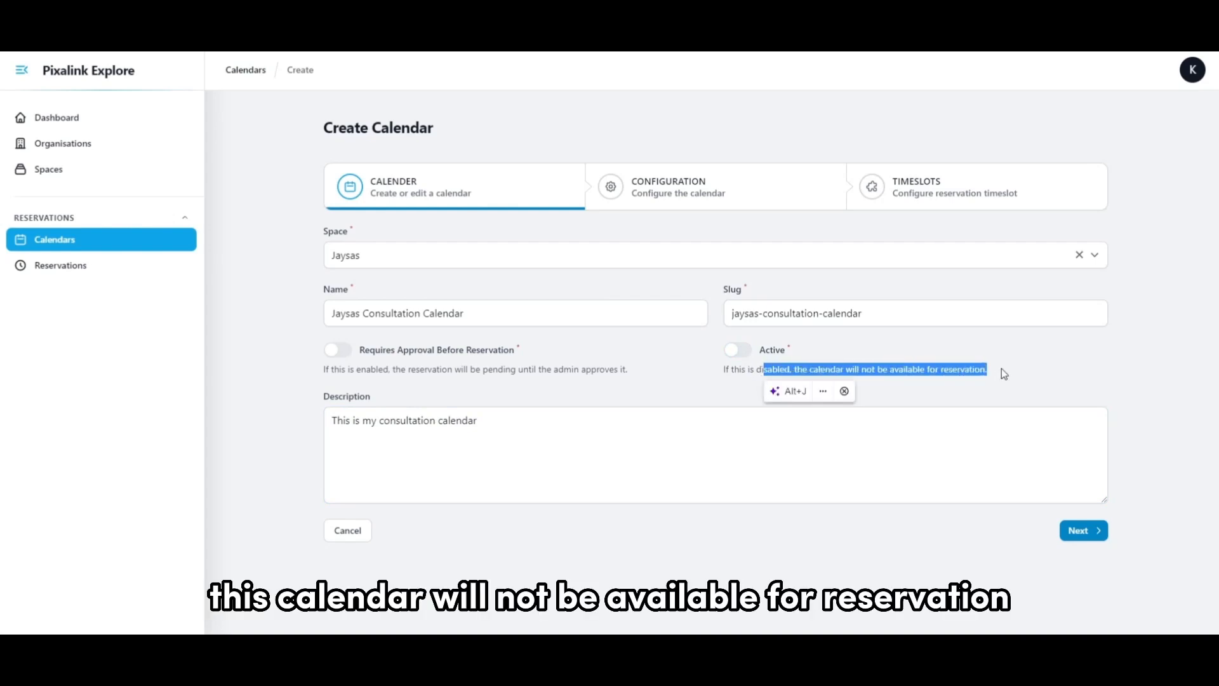
left_click(739, 354)
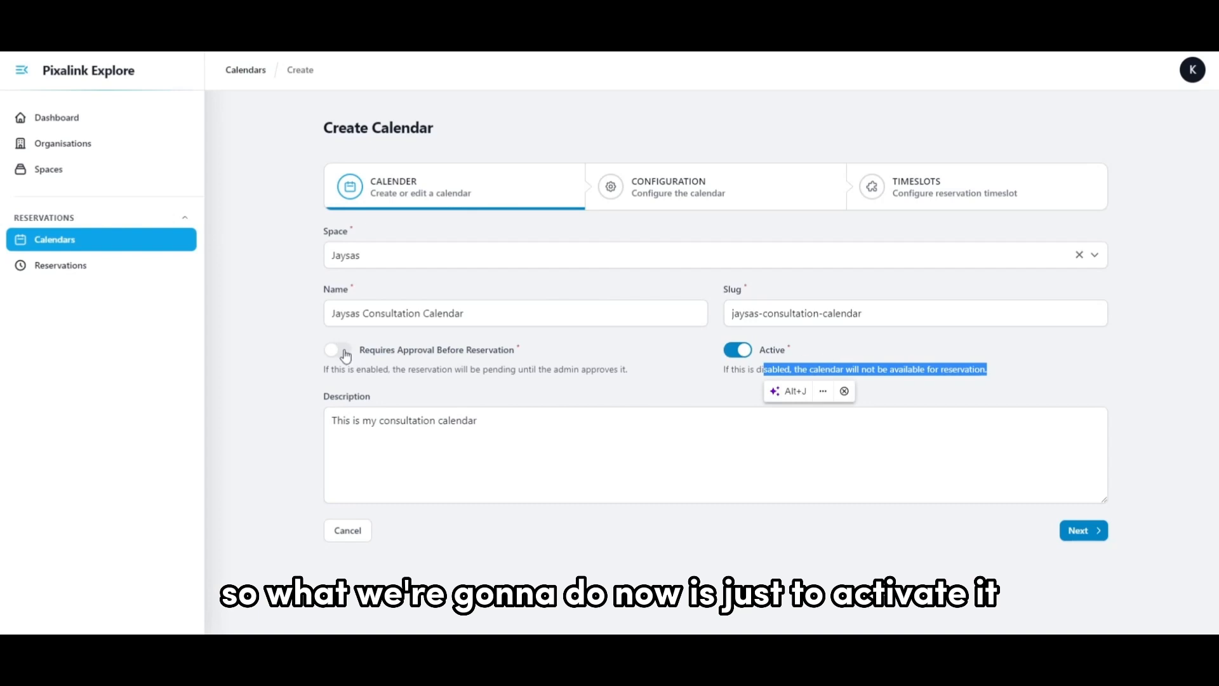
Enable Requires Approval Before Reservation for the calendar and proceed to the Configuration stage.
left_click_drag(358, 351, 524, 348)
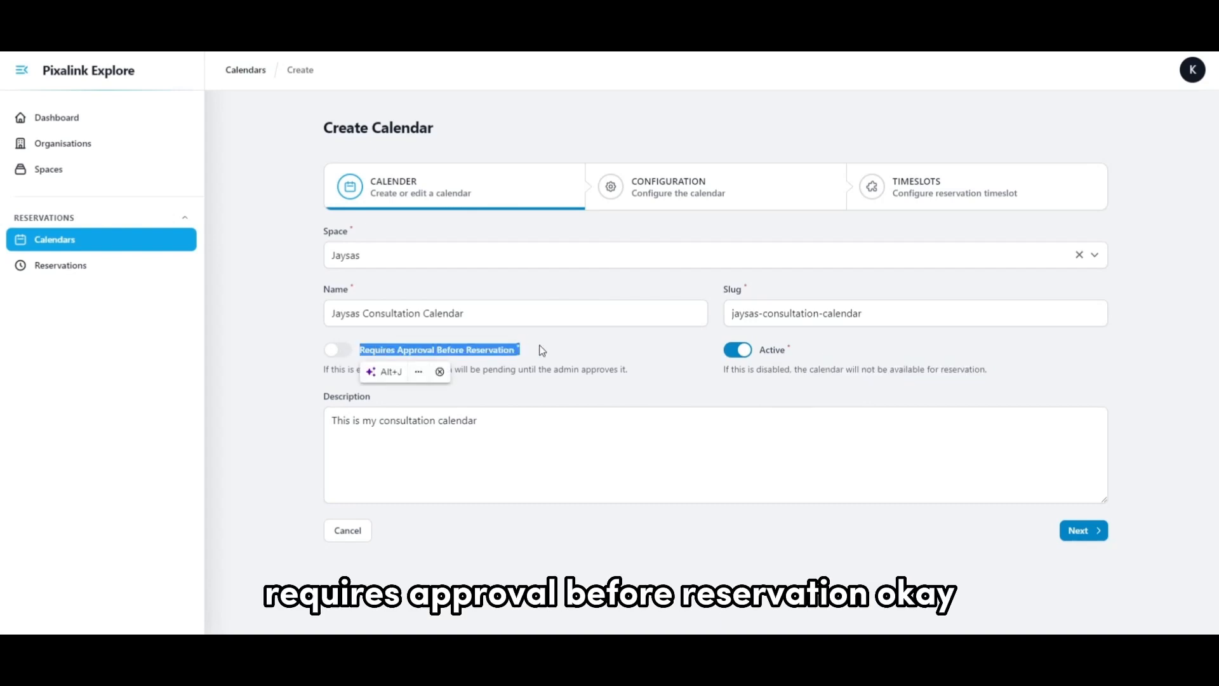
left_click(547, 355)
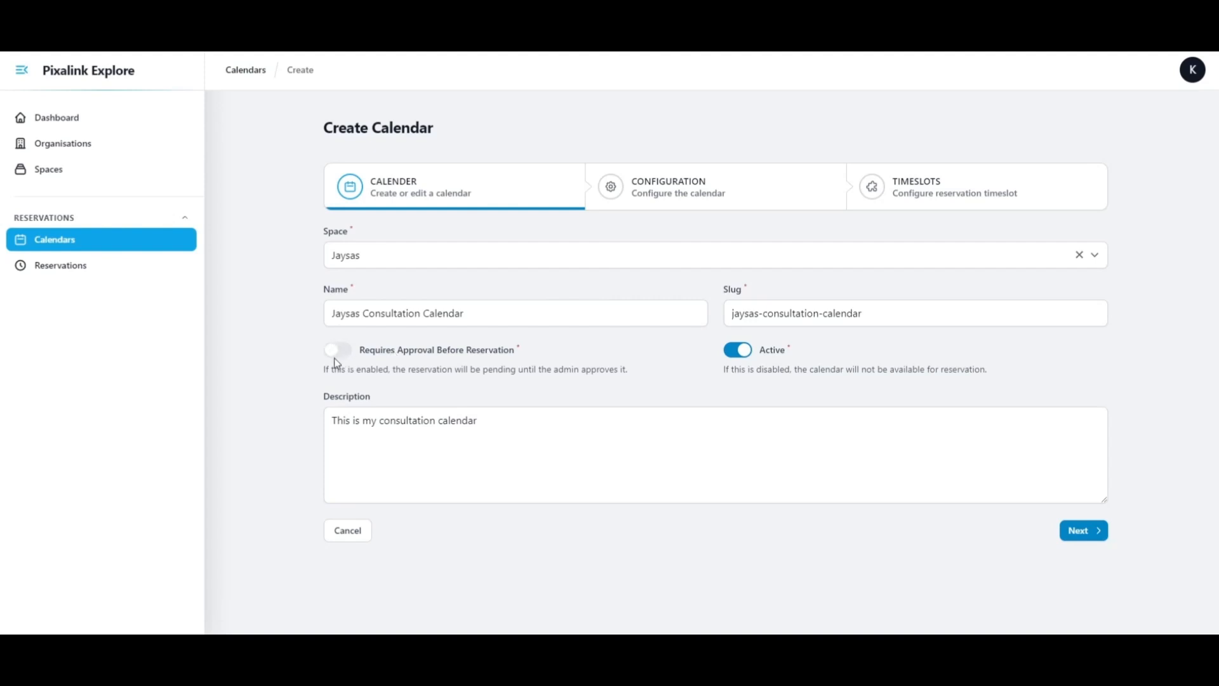
left_click_drag(335, 357, 468, 370)
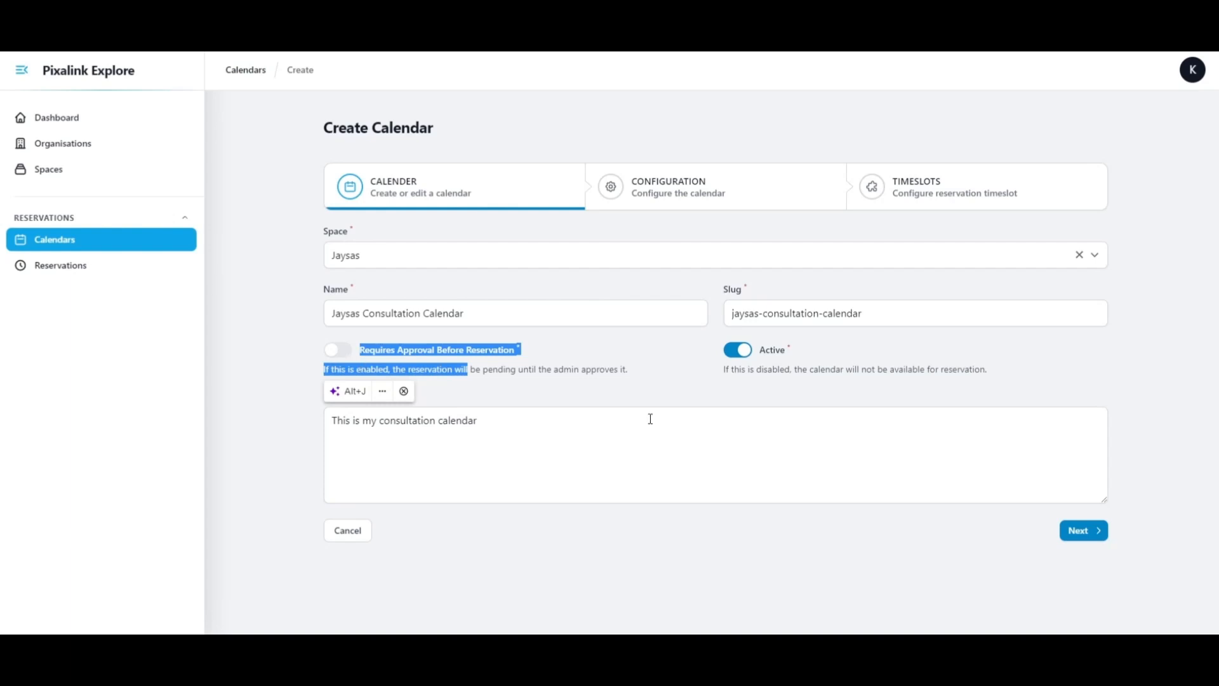
left_click(563, 363)
left_click(337, 350)
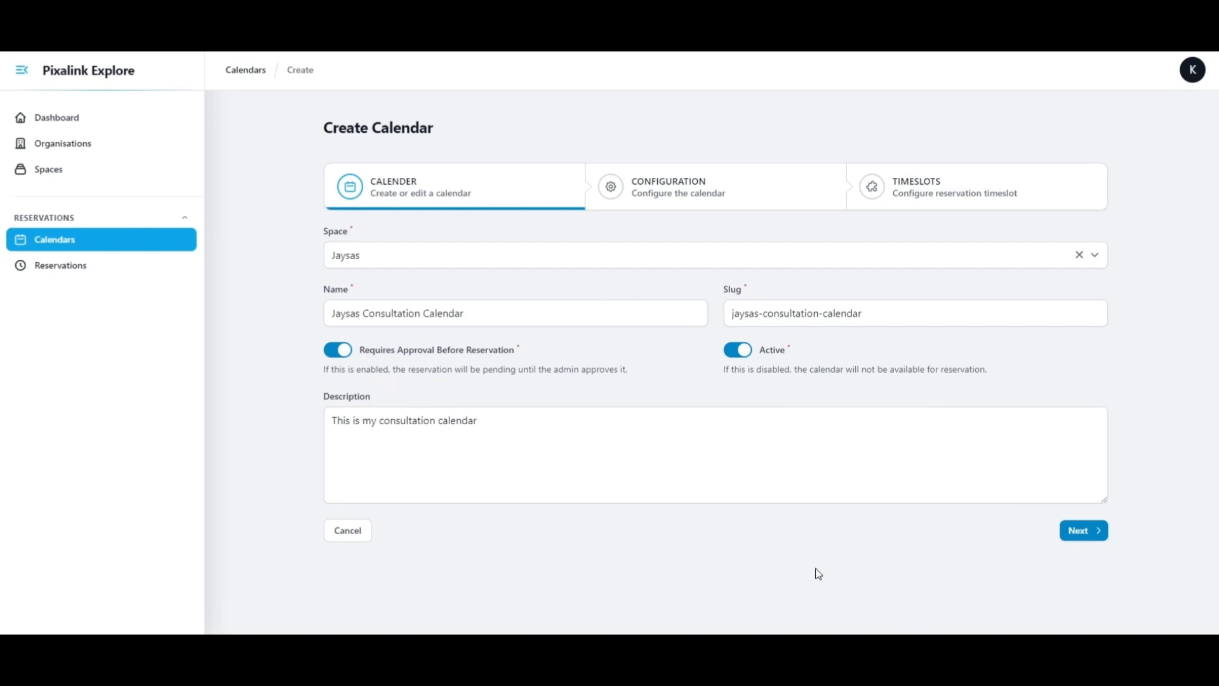
left_click(1077, 535)
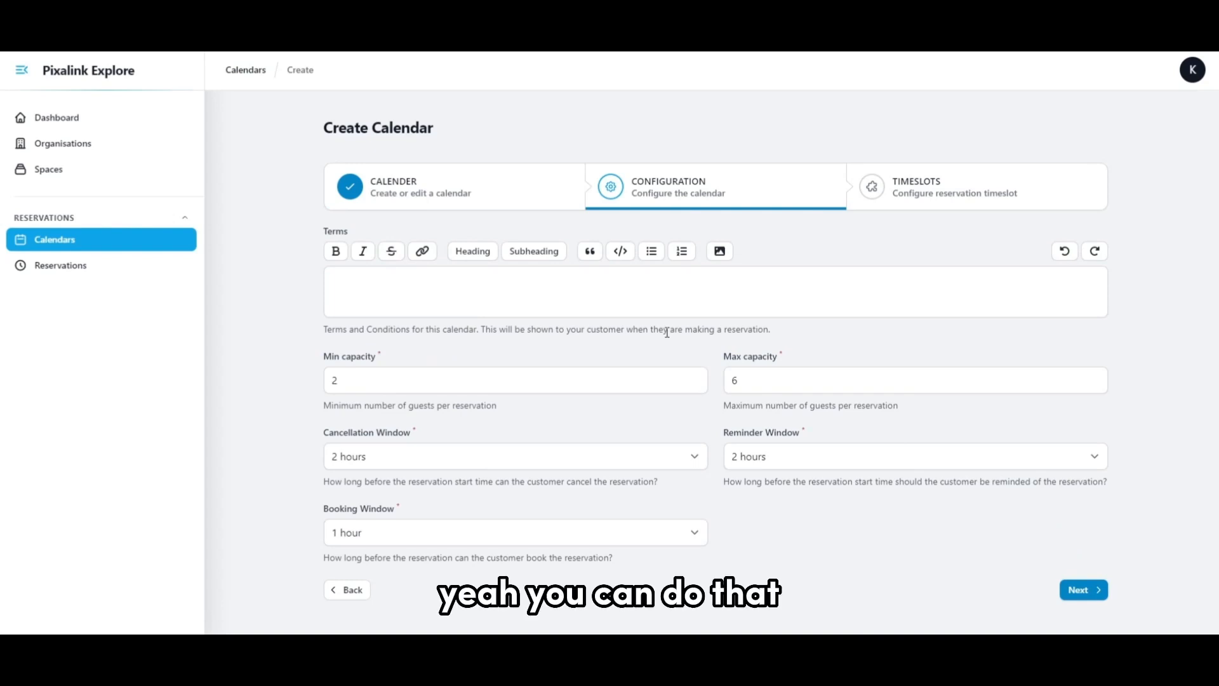
Examine the Terms field, and read the terms and conditions on Kin Thai Restaurant's reservation page as an example.
left_click(353, 279)
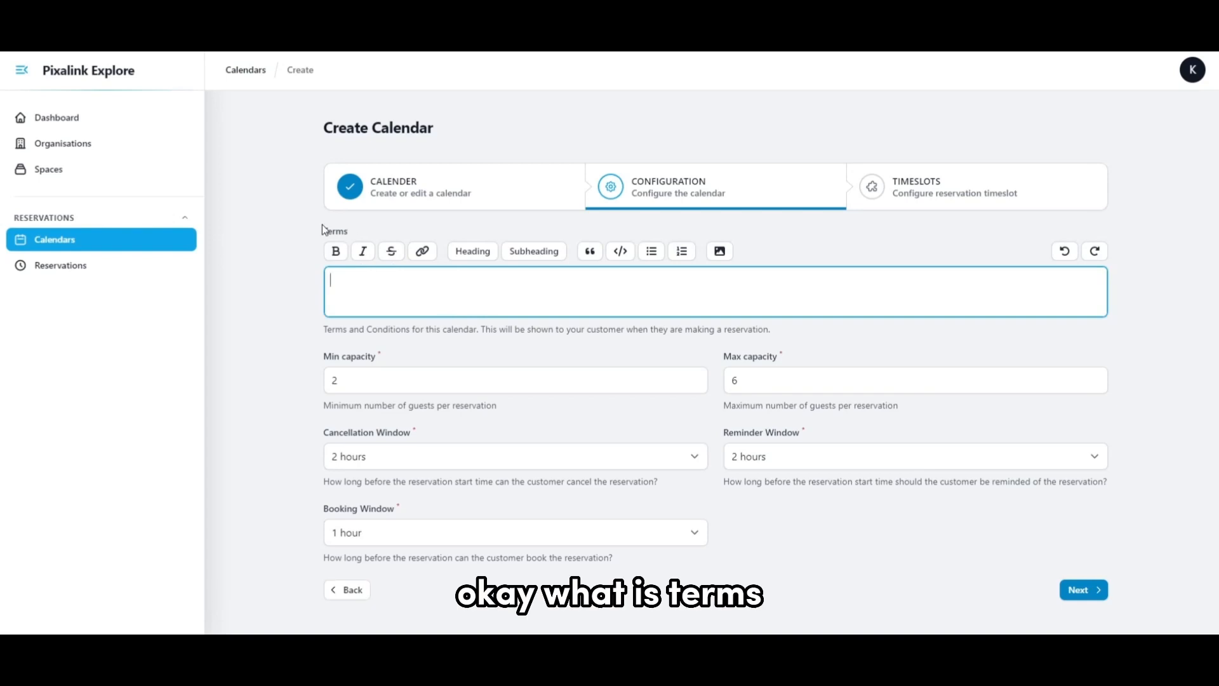
left_click_drag(323, 232, 364, 244)
left_click(375, 294)
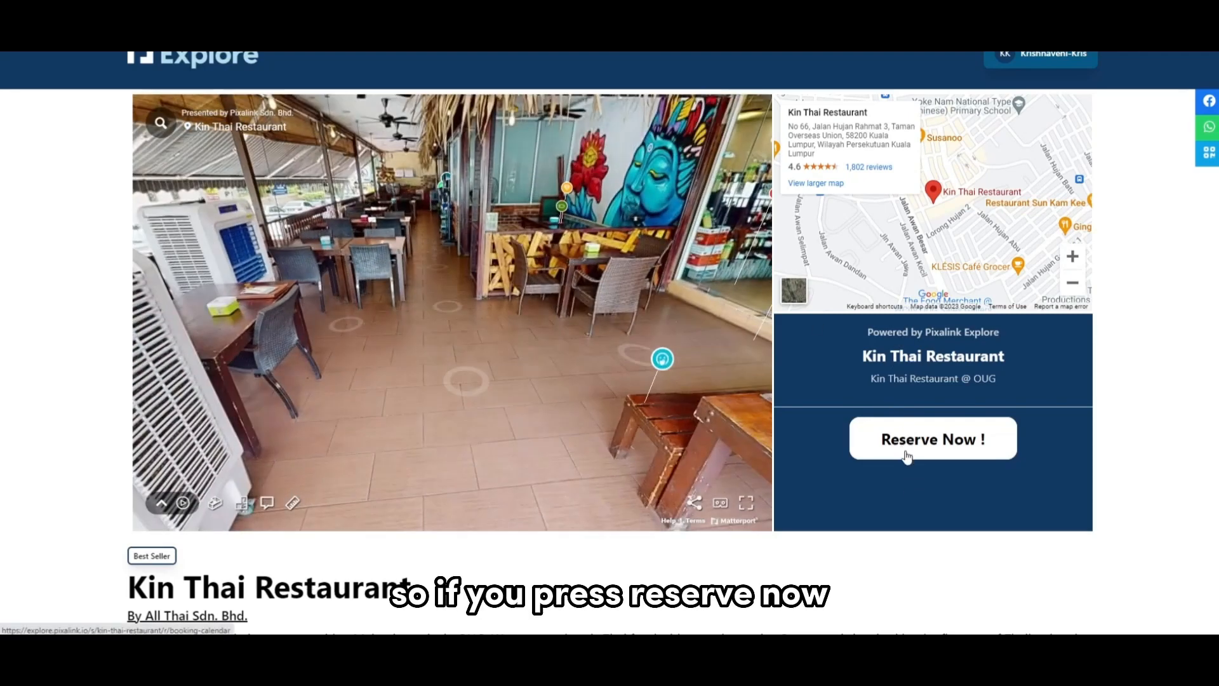
left_click(906, 448)
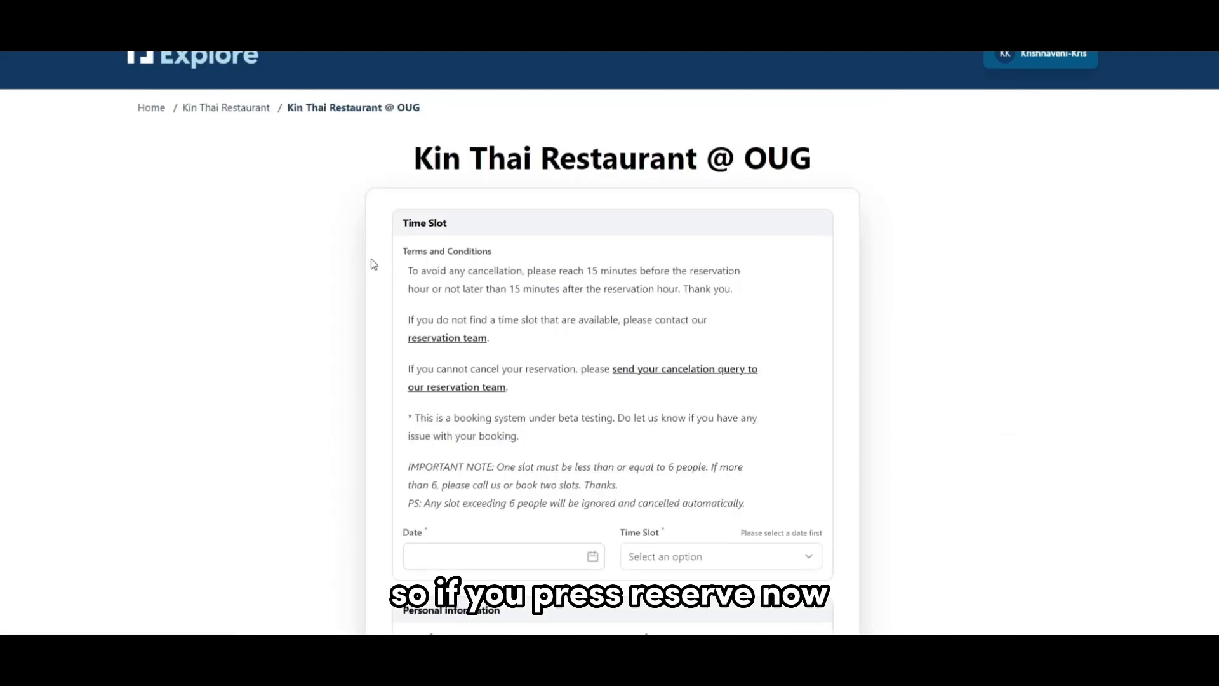
left_click_drag(400, 251, 757, 502)
left_click(754, 328)
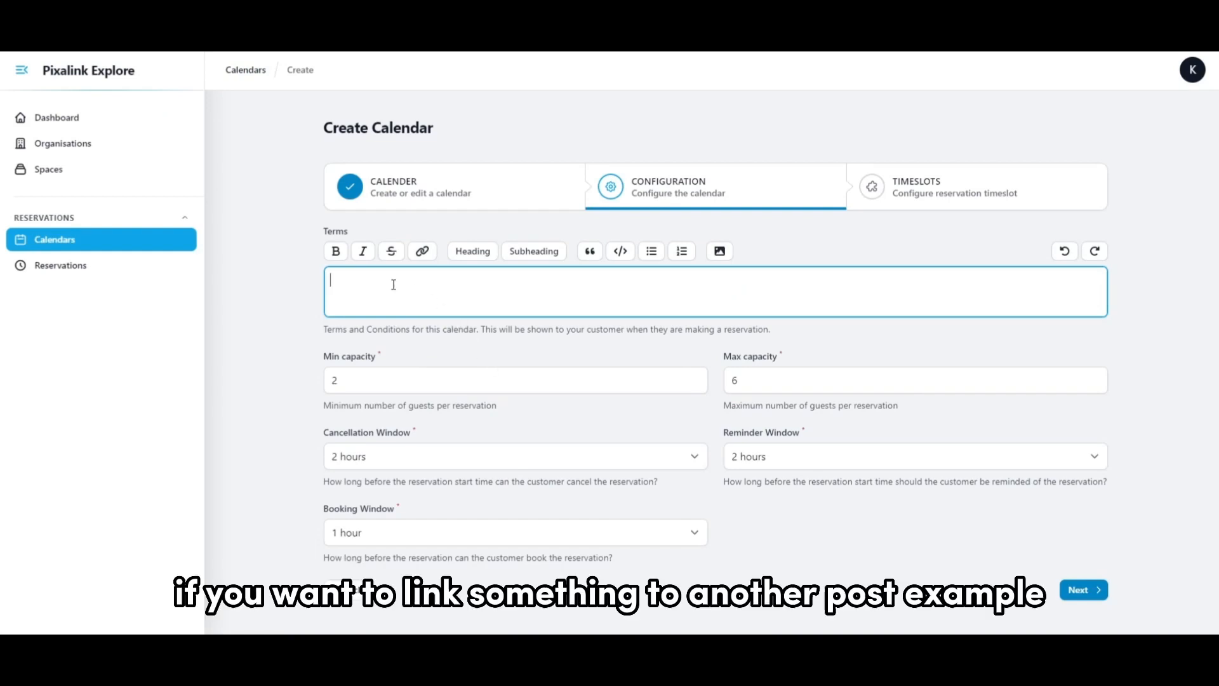
Enter "click here" as the text of the calendar's terms.
type("link")
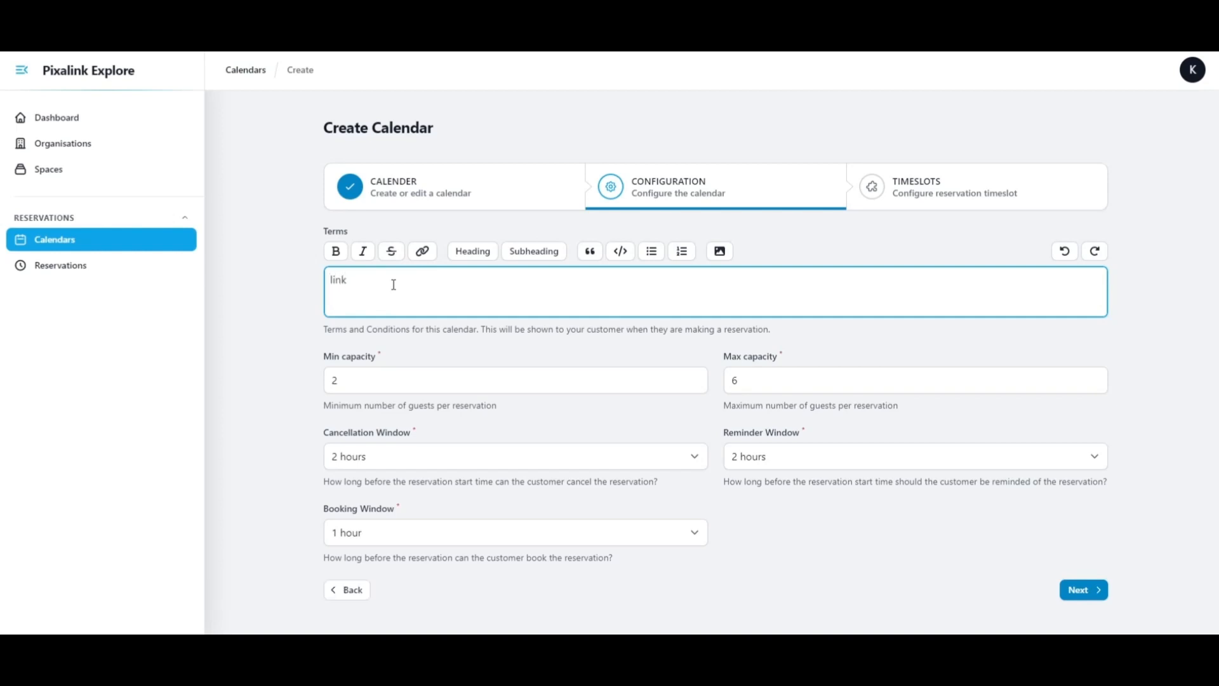
key("BackSpace")
key("BackSpace")
key("BackSpace")
key("BackSpace")
type("click here")
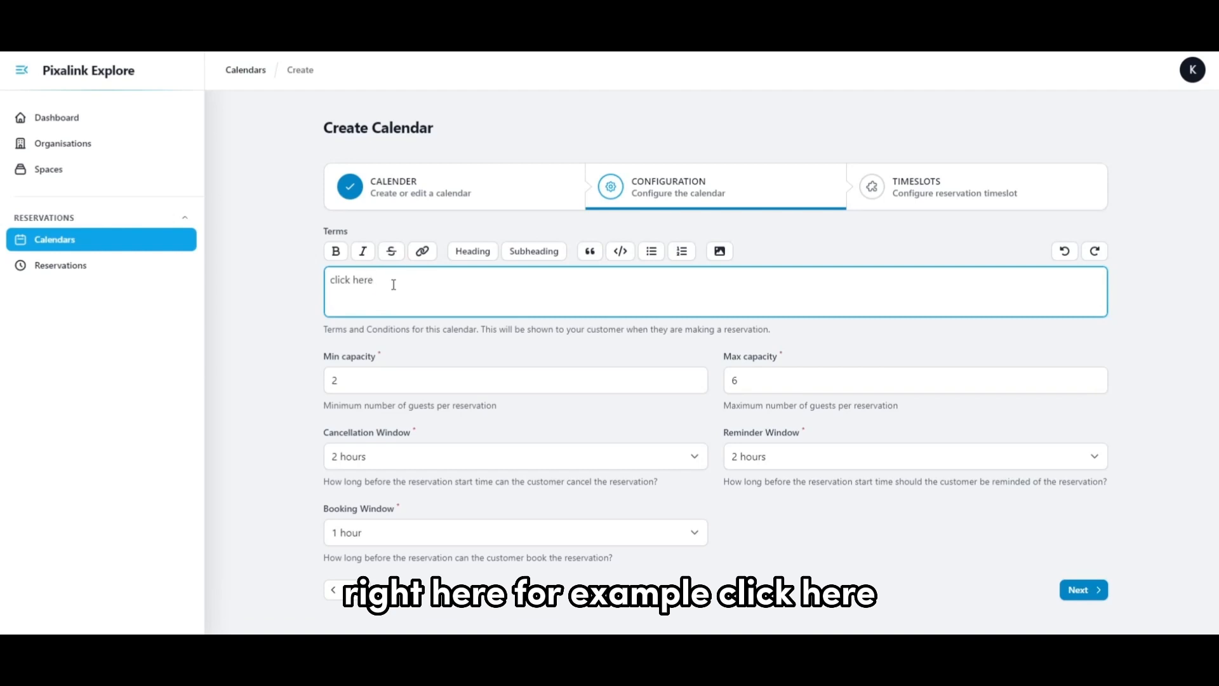
key("shift+Left")
key("shift+Left")
key("shift+Left")
key("shift+Left")
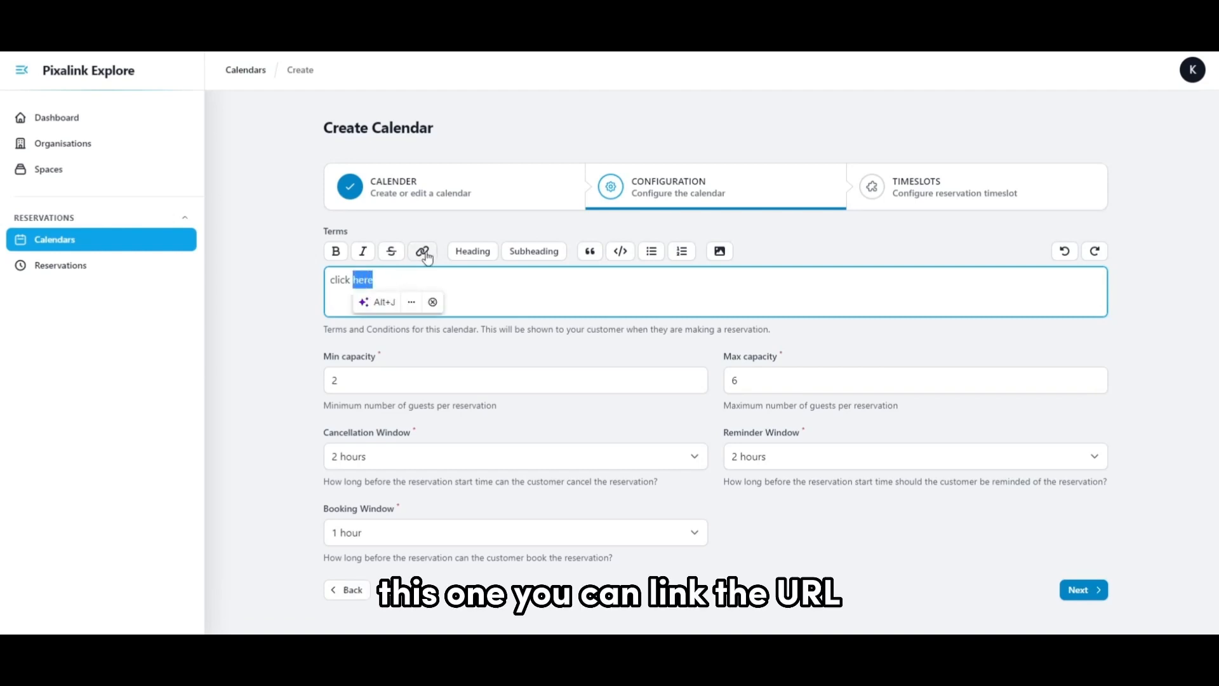
left_click(424, 253)
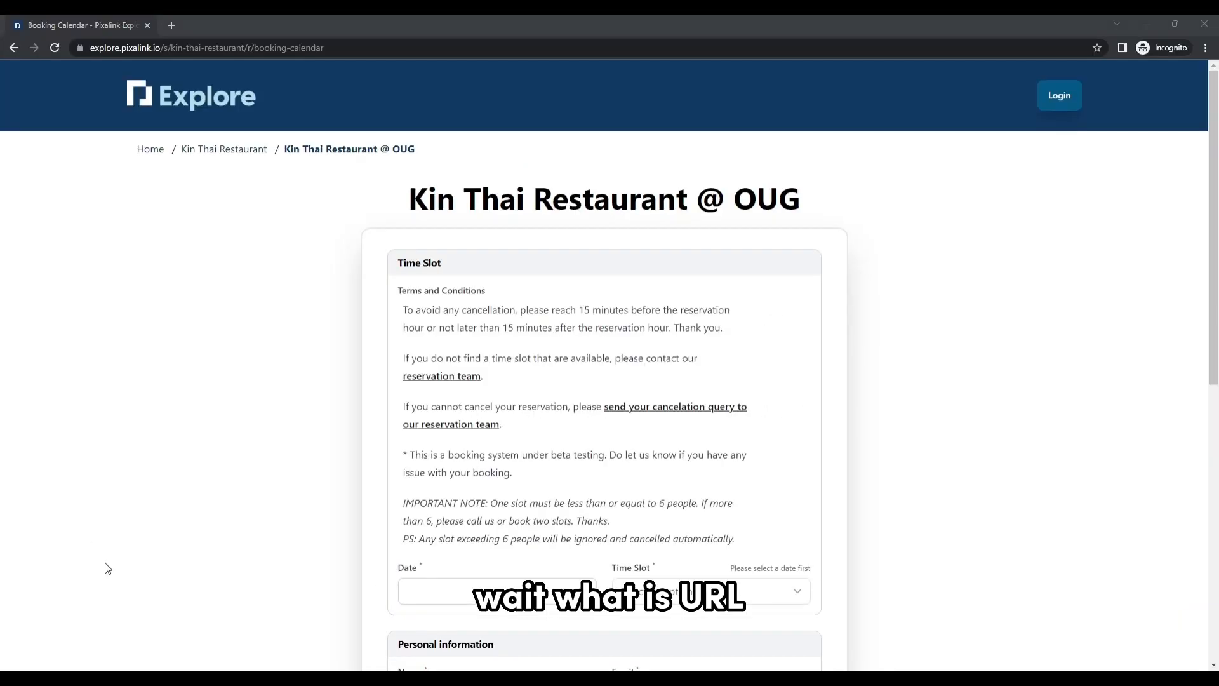
left_click(421, 45)
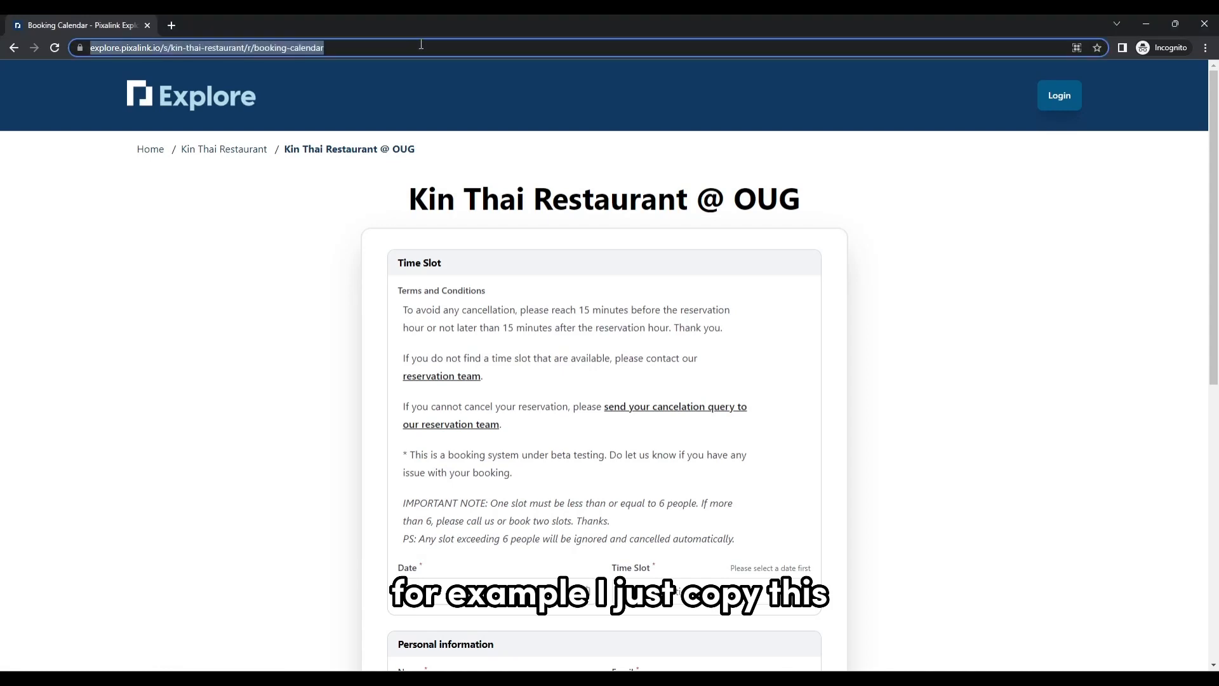
left_click(345, 48)
left_click_drag(345, 48, 108, 46)
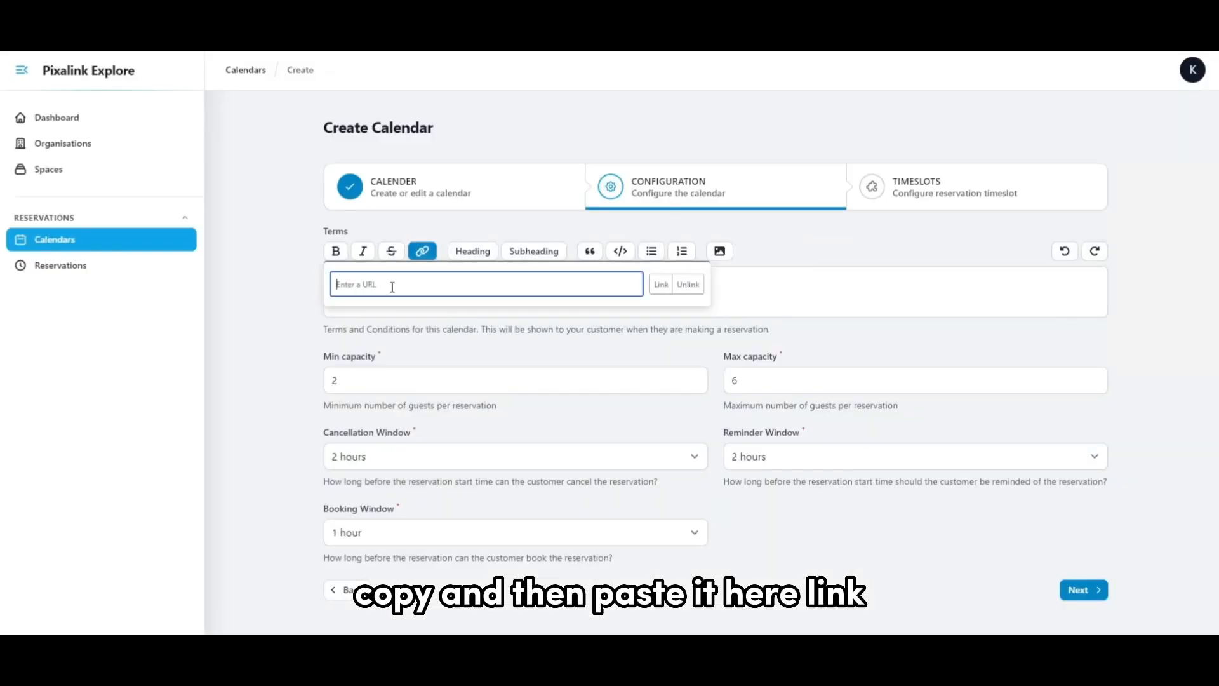
type("https://explore.pixalink.io/kin-thai-restaurant/booking-calendar")
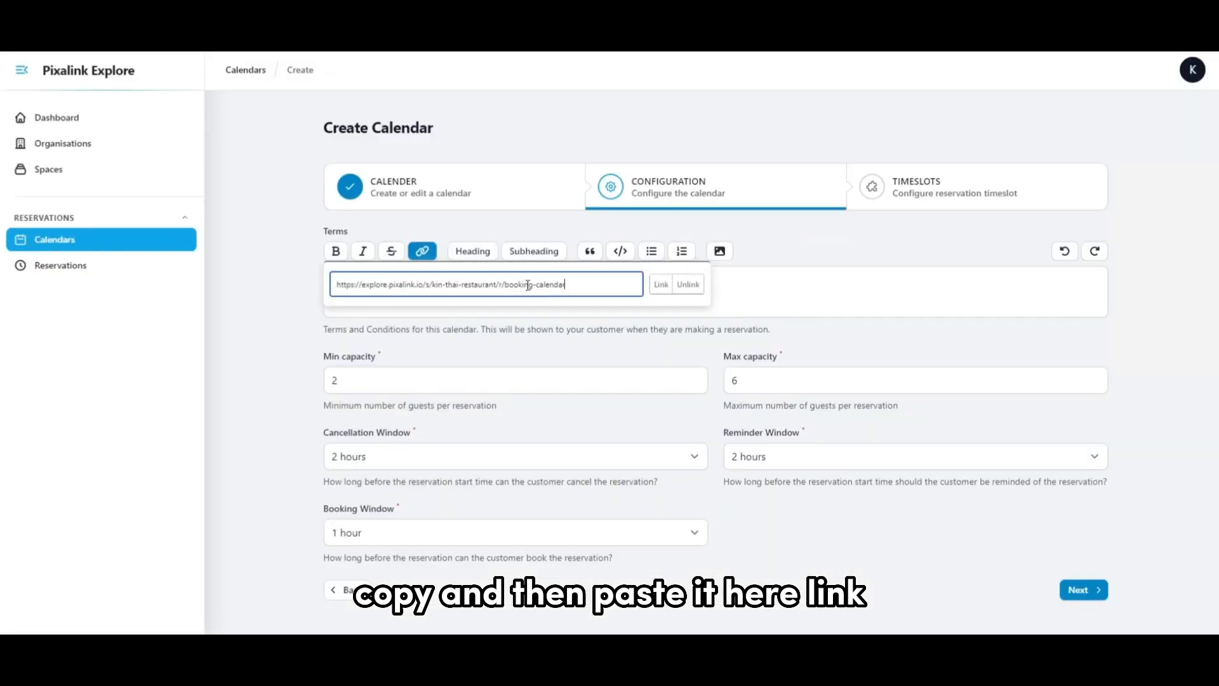
left_click(661, 284)
left_click(420, 288)
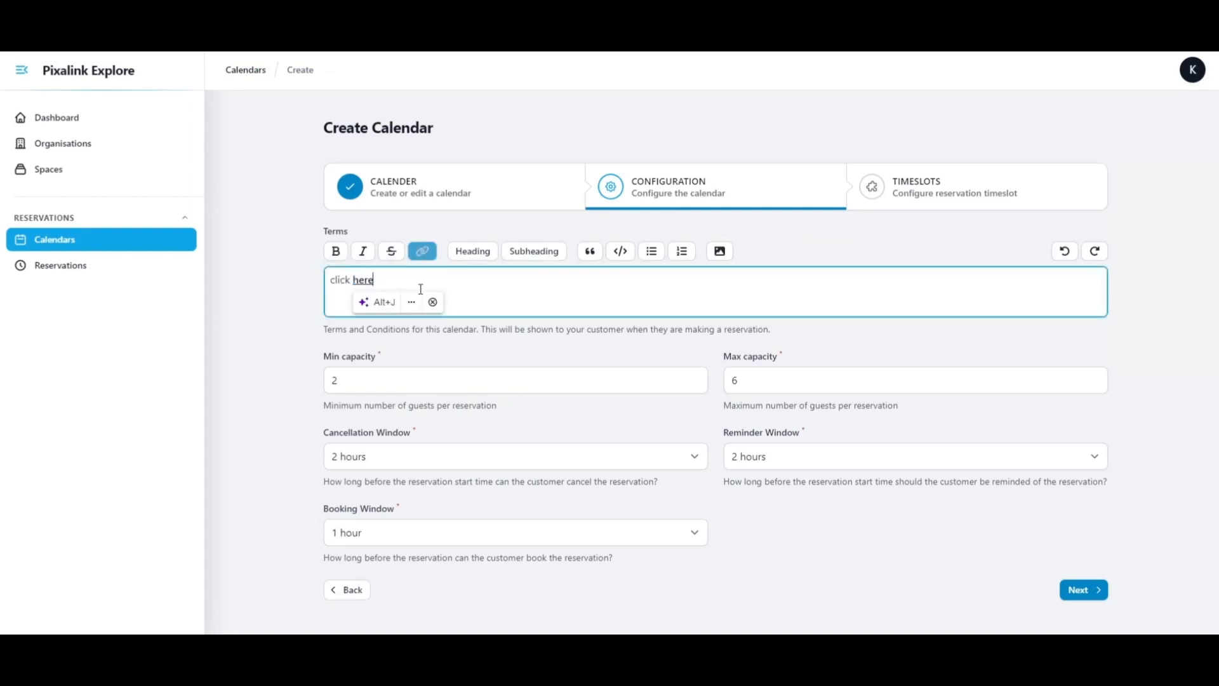
Check the linked word "here" in the terms and review the minimum and maximum capacity fields.
left_click(362, 280)
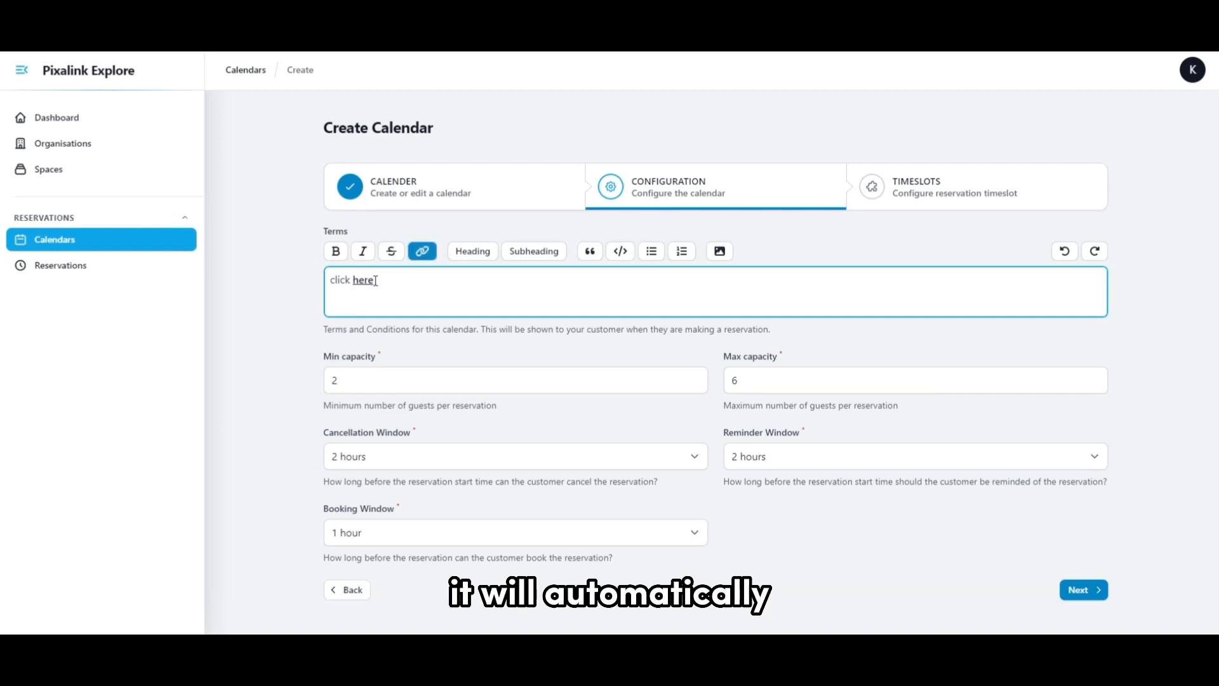
double_click(373, 280)
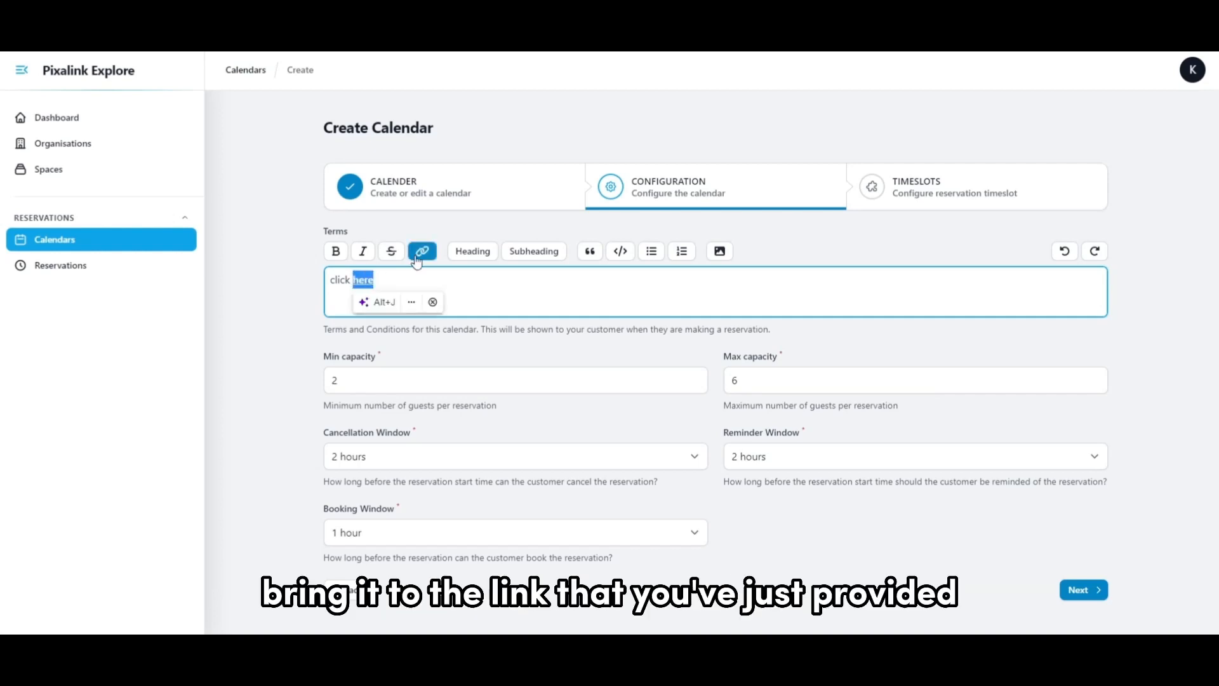
left_click(432, 302)
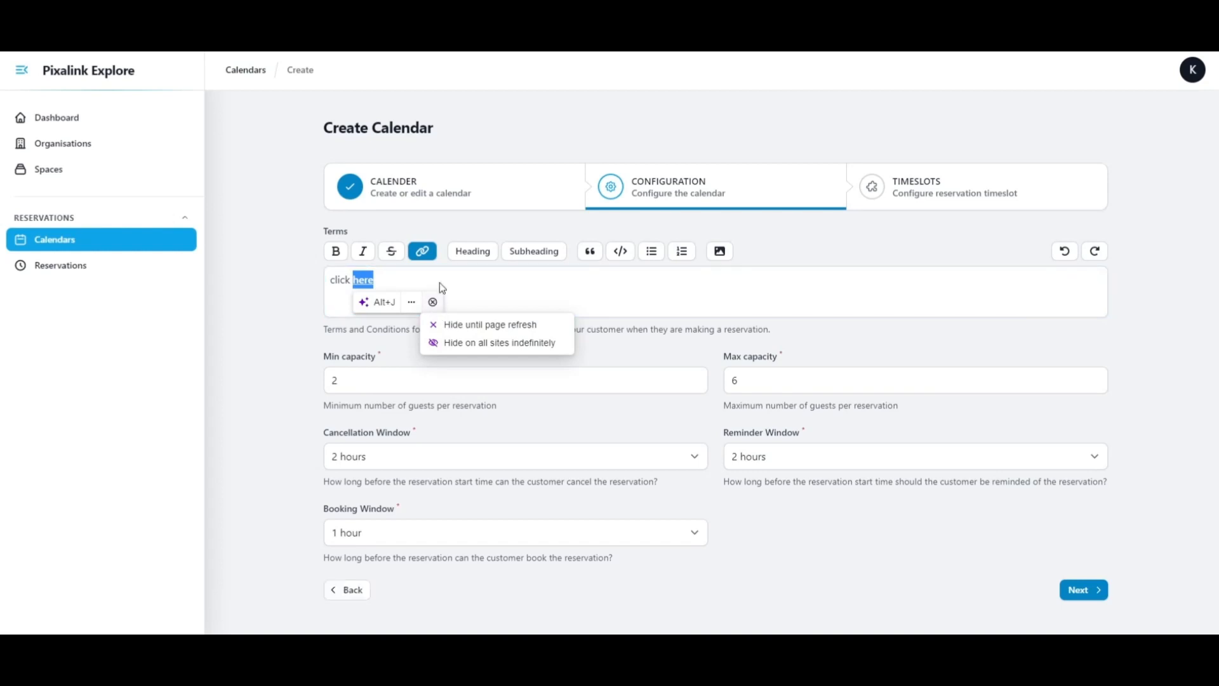
left_click(442, 287)
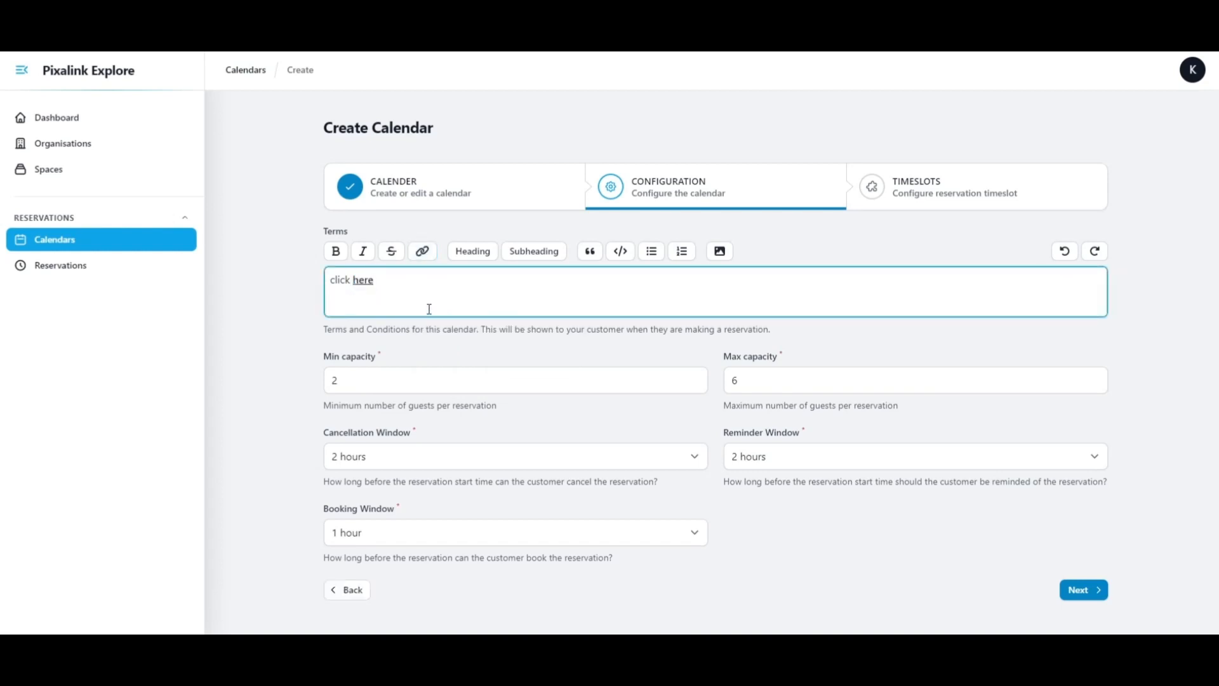
left_click(392, 377)
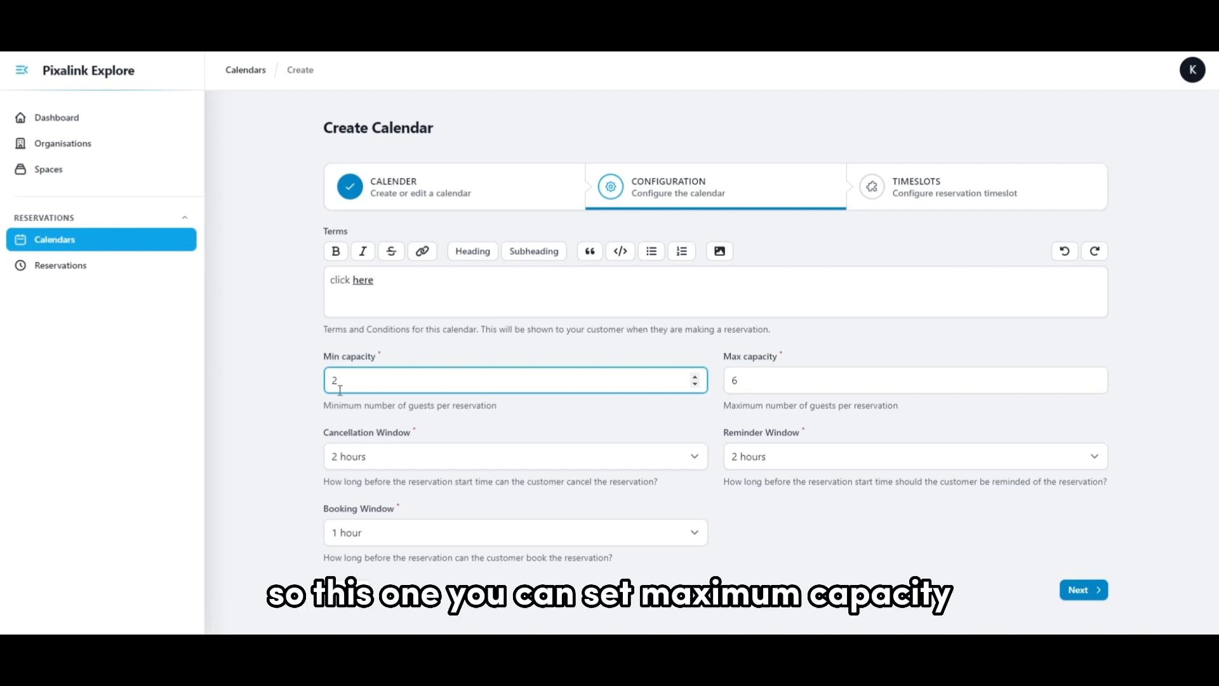
left_click(858, 383)
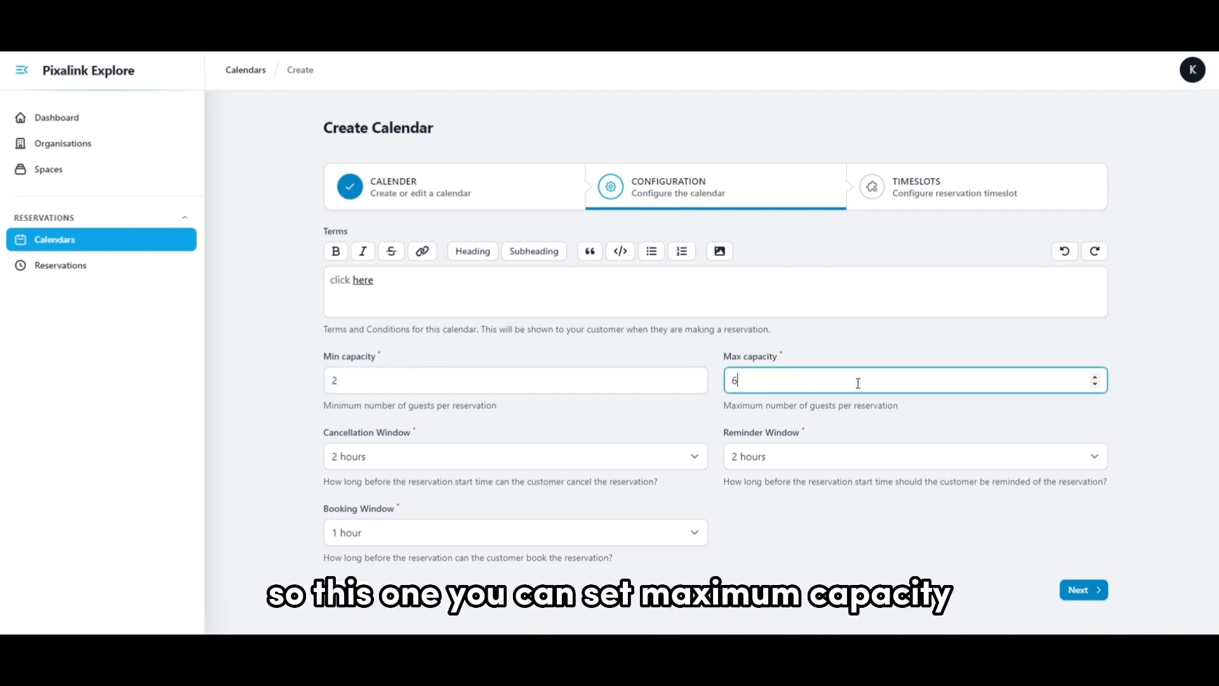
Read the explanation of the Cancellation Window and set it to 1 hour.
left_click(392, 455)
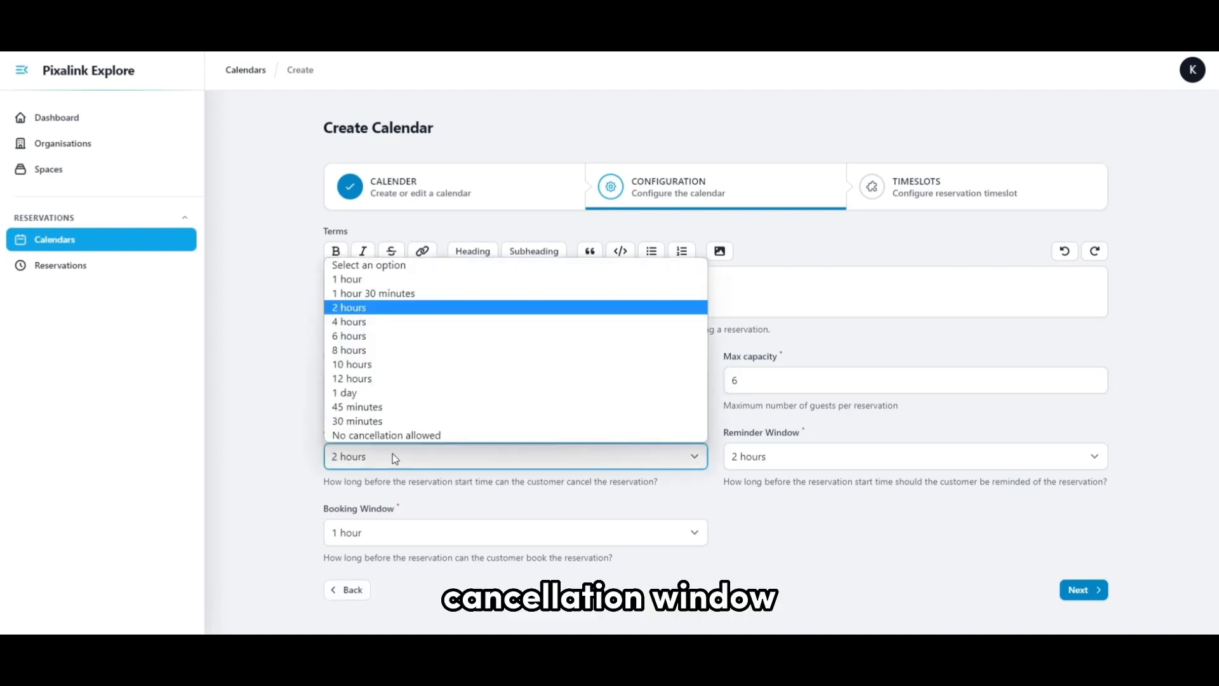
left_click(292, 448)
scroll(292, 448, "down", 1)
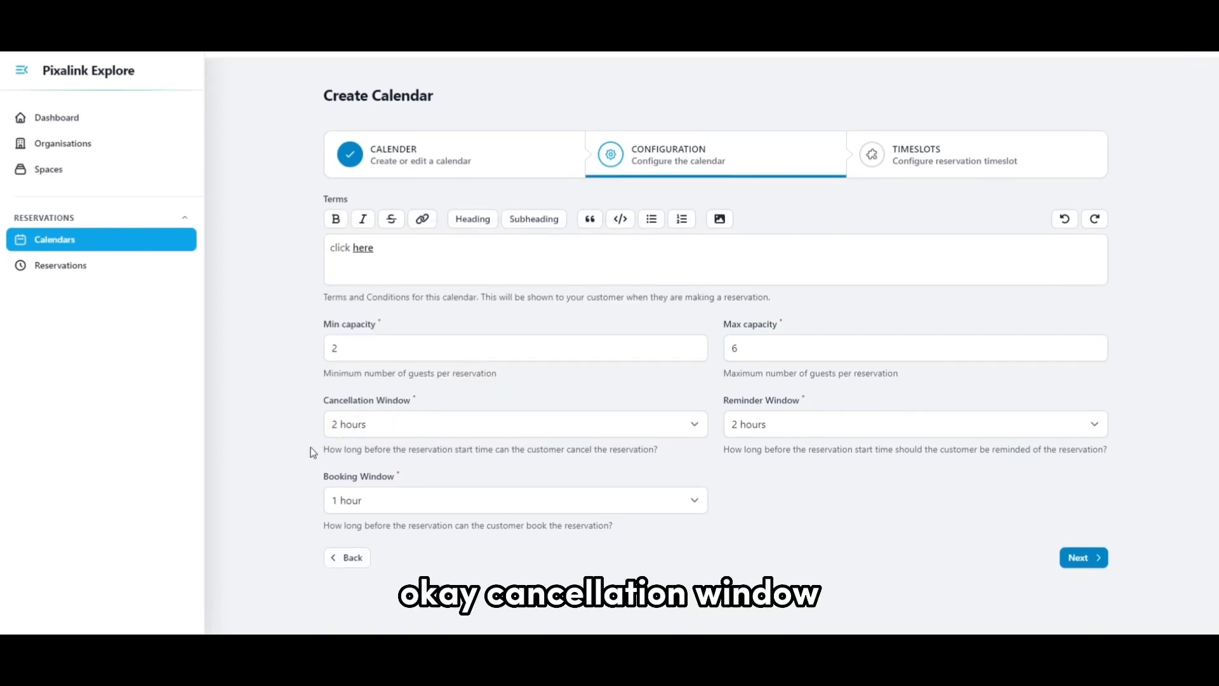
left_click_drag(313, 450, 711, 471)
left_click(681, 452)
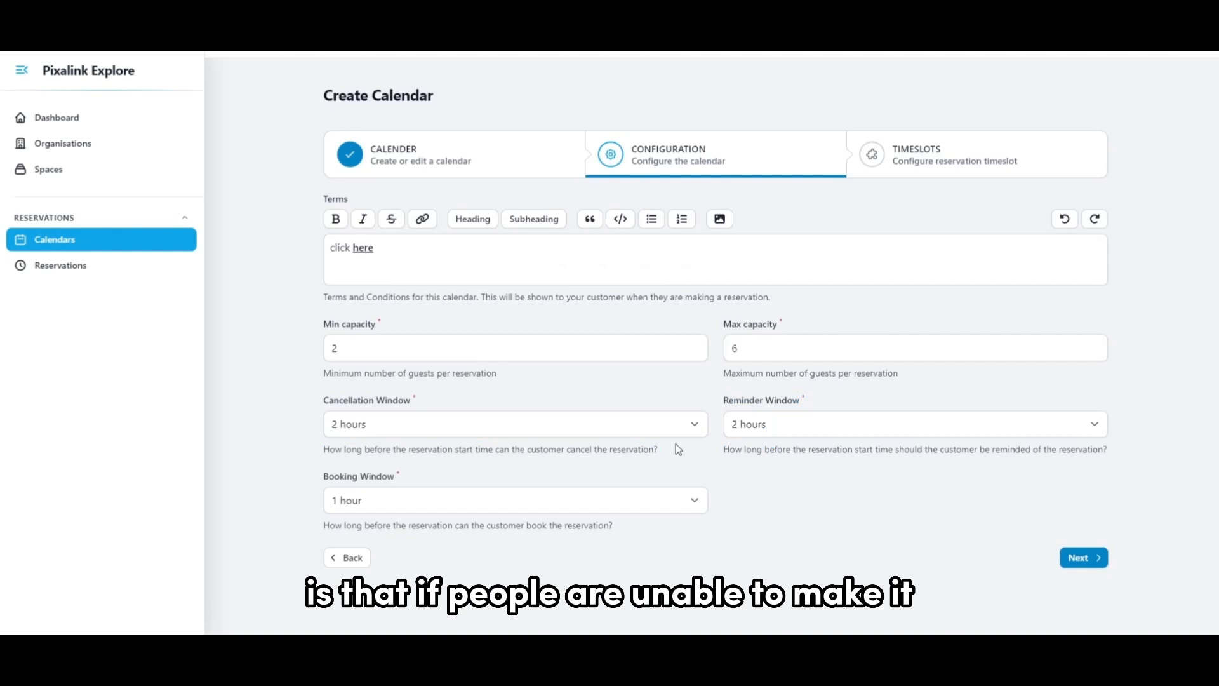
left_click(579, 424)
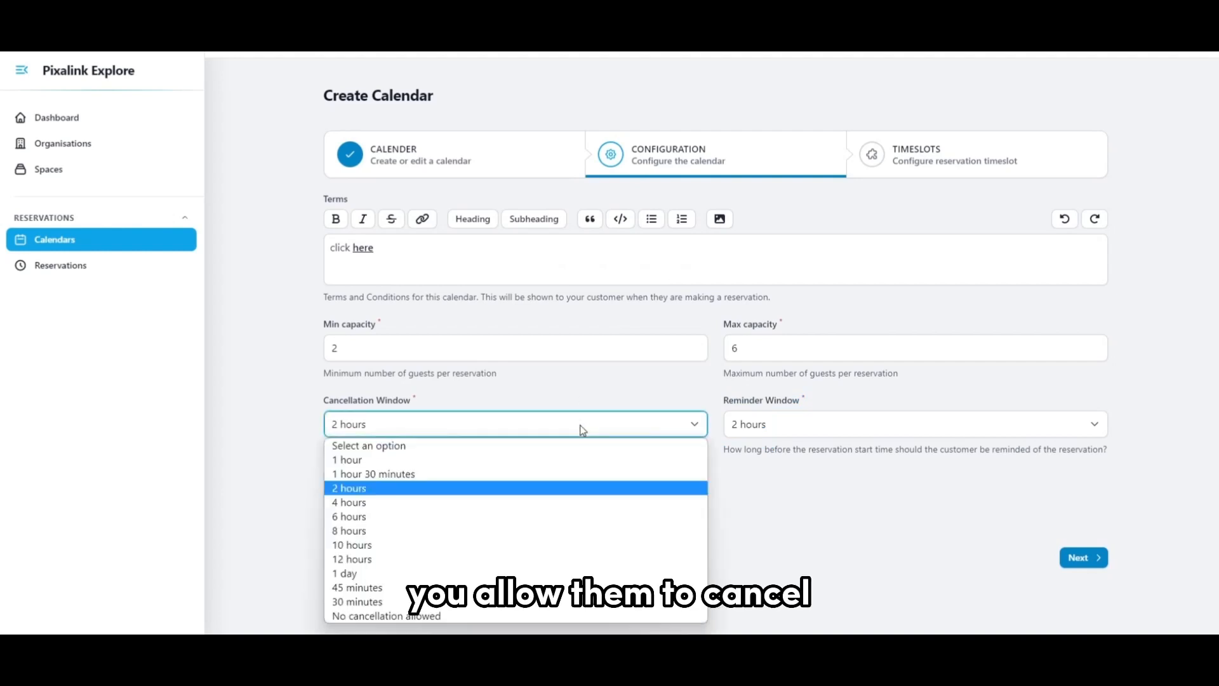
left_click(468, 460)
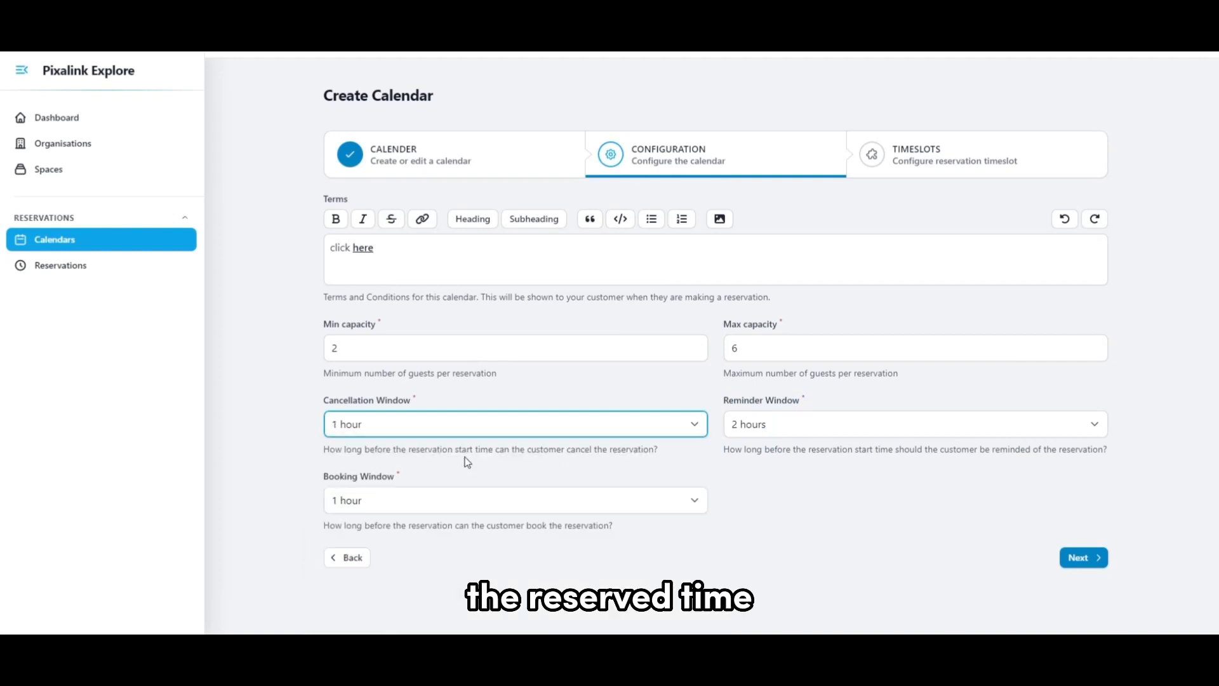
Read the explanation of the Reminder Window and look through its available durations.
left_click(886, 426)
left_click(883, 426)
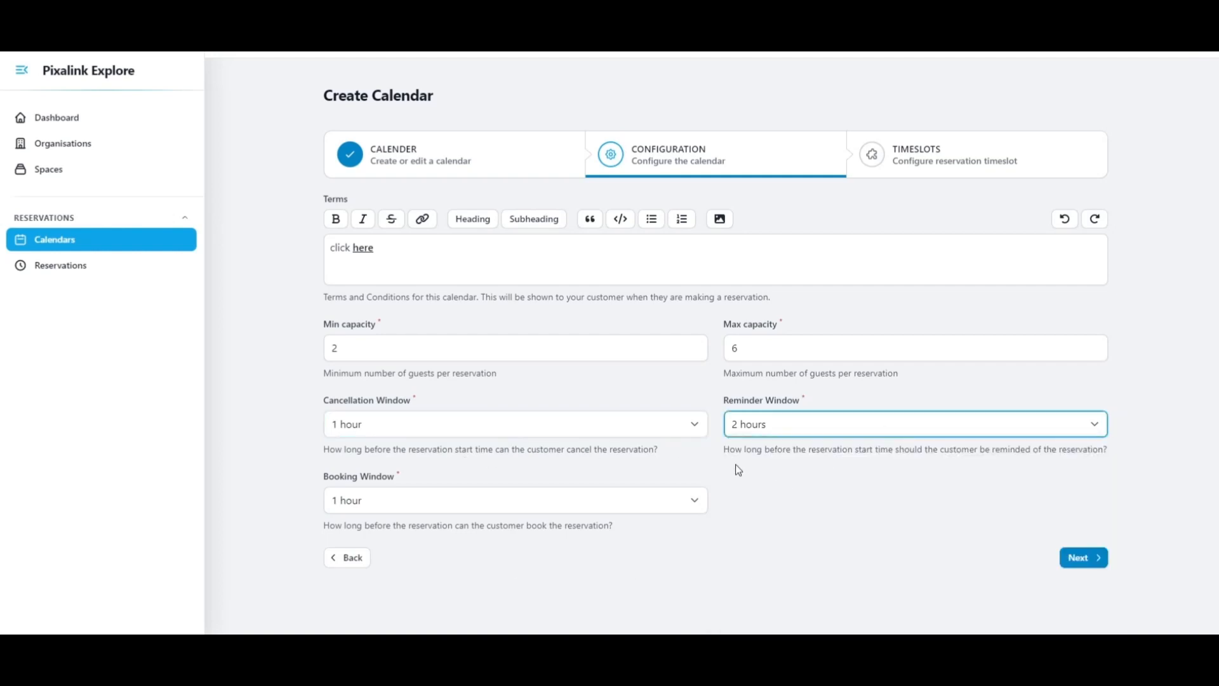
left_click_drag(729, 455, 1108, 458)
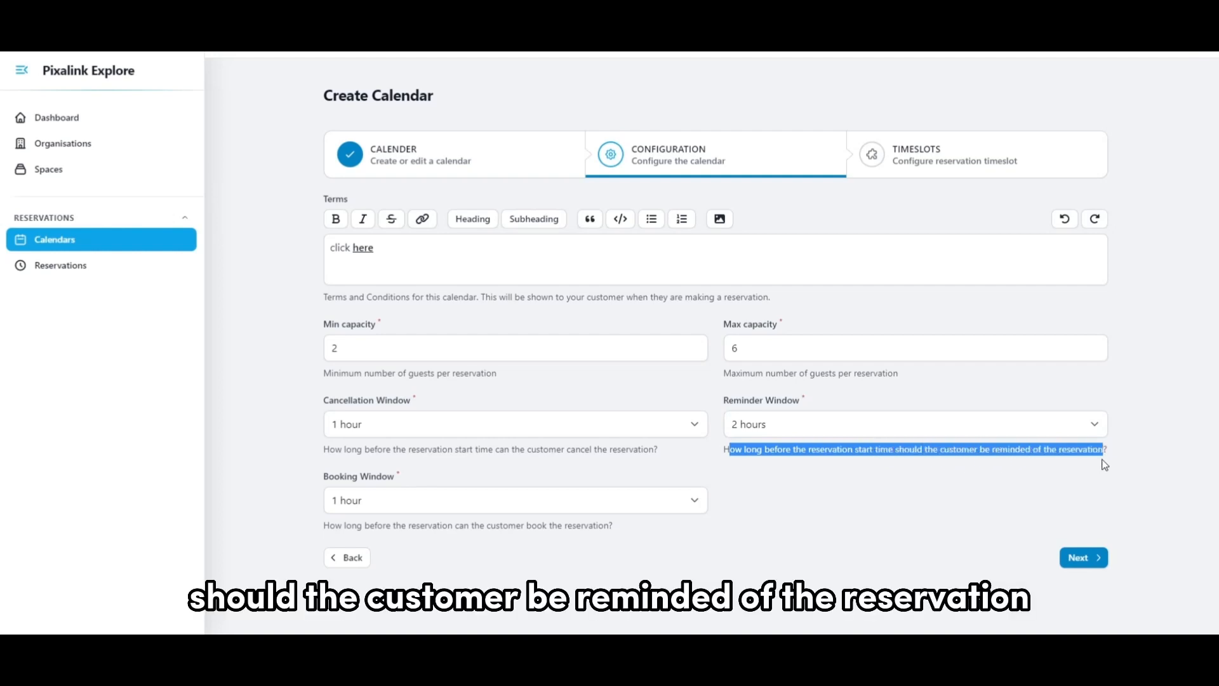
left_click(1124, 456)
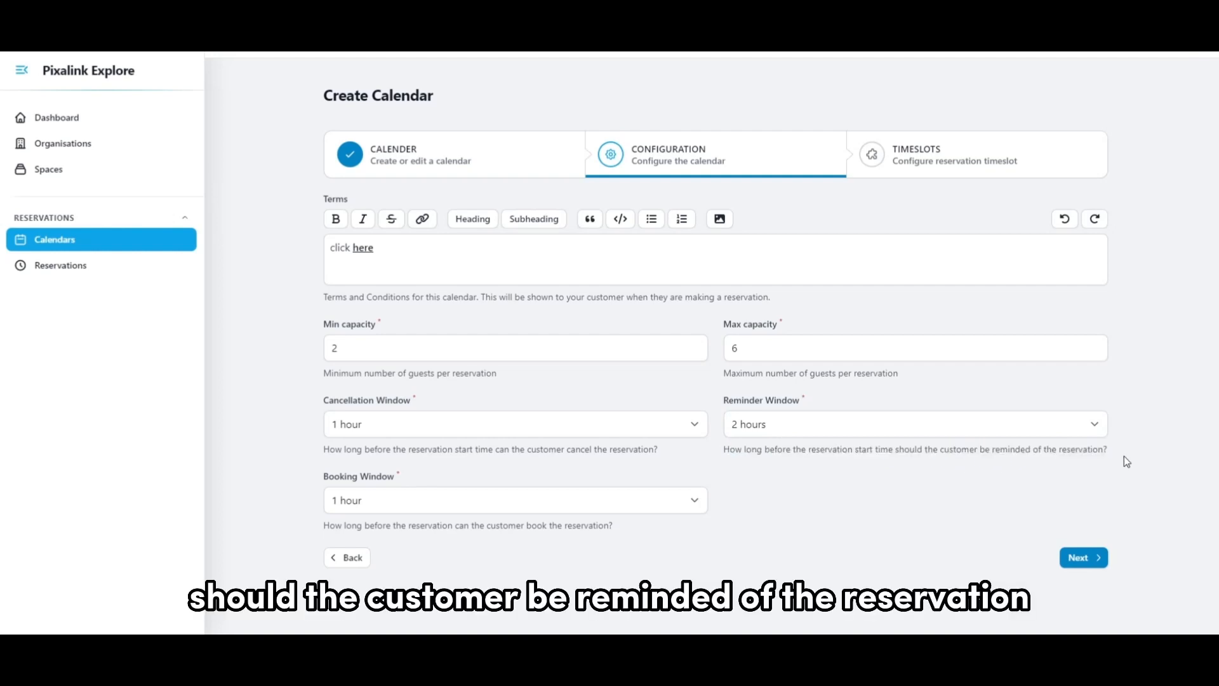
left_click(946, 424)
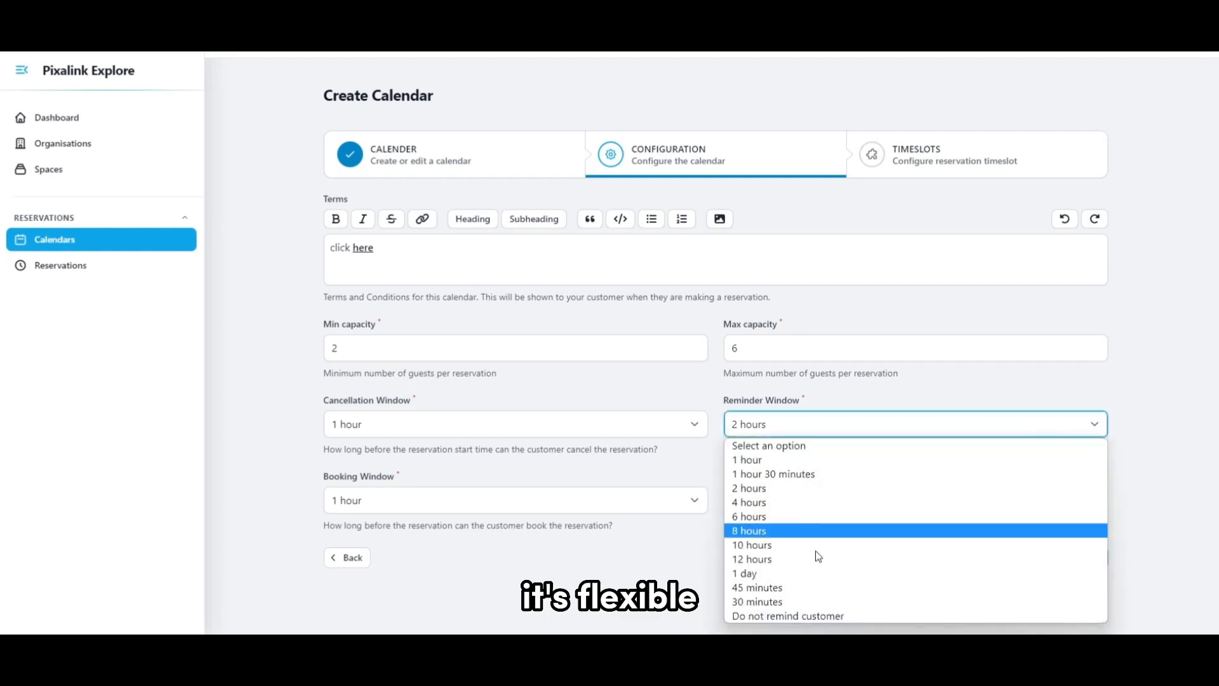
left_click(1157, 480)
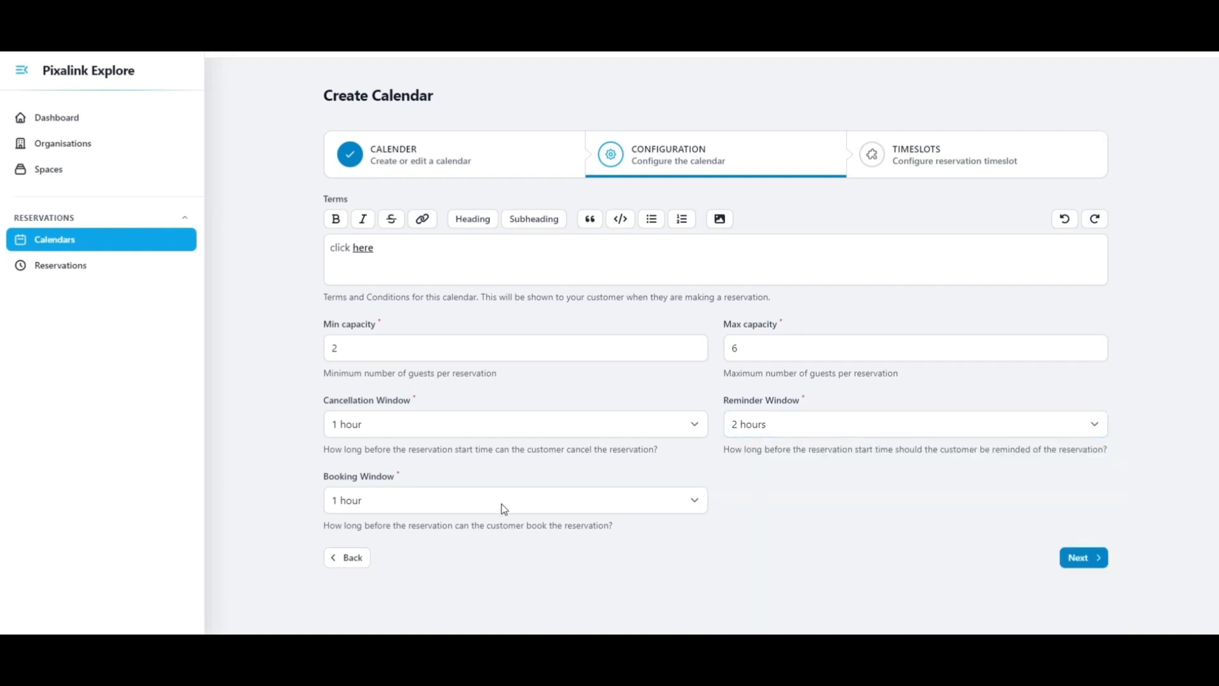
left_click(759, 429)
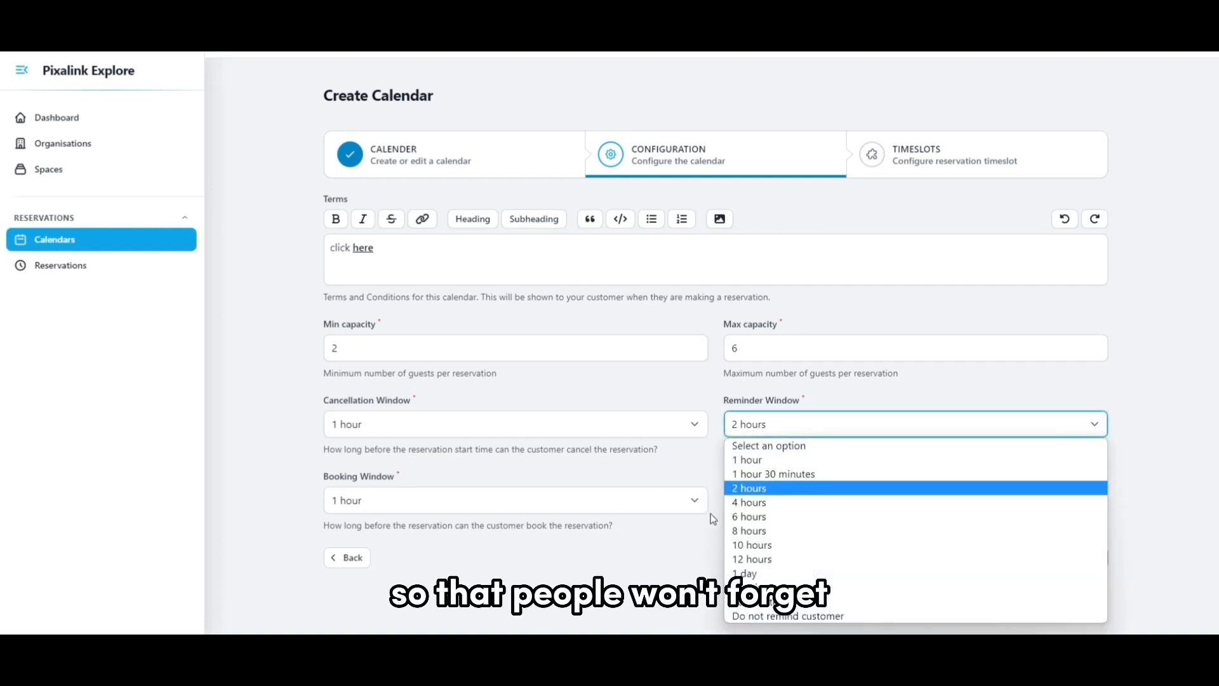
left_click(709, 534)
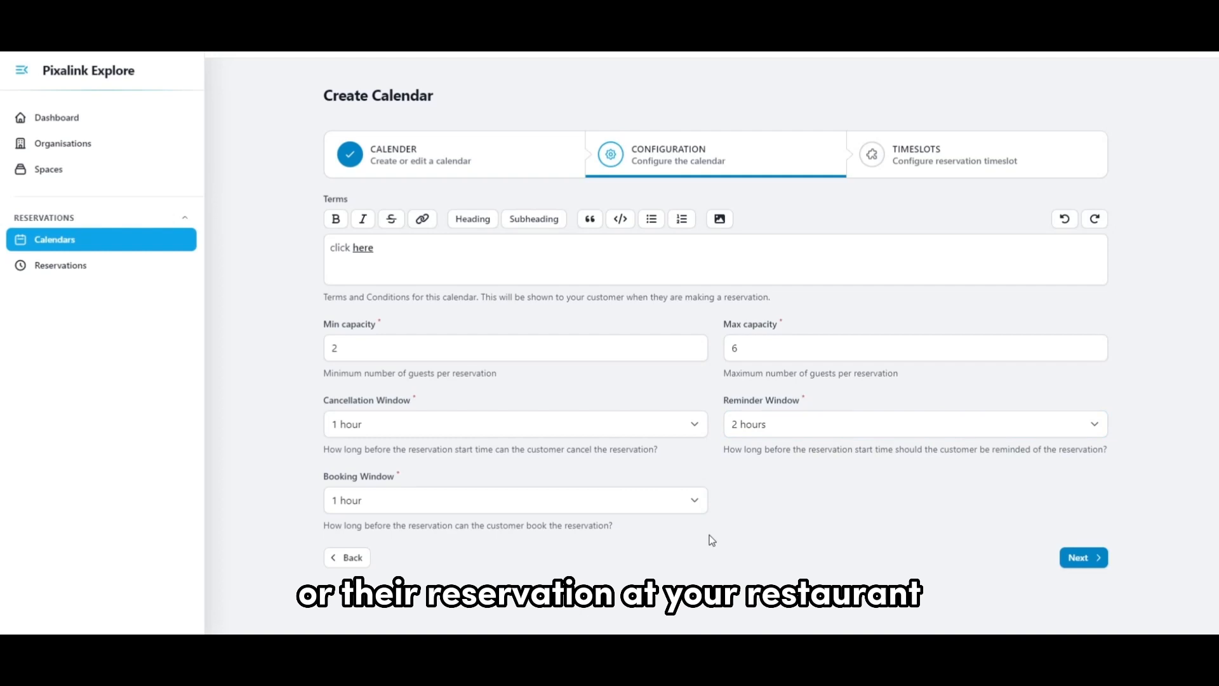
Review the Booking Window durations and proceed to the Timeslots stage.
left_click(552, 500)
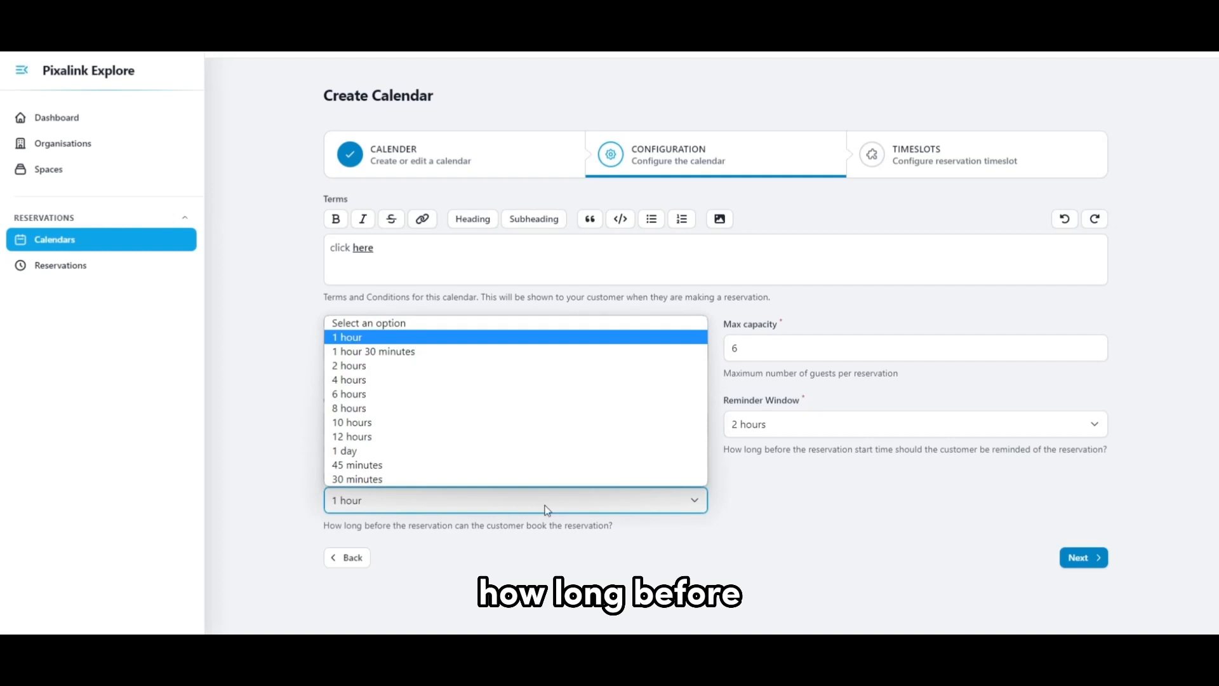
left_click(505, 513)
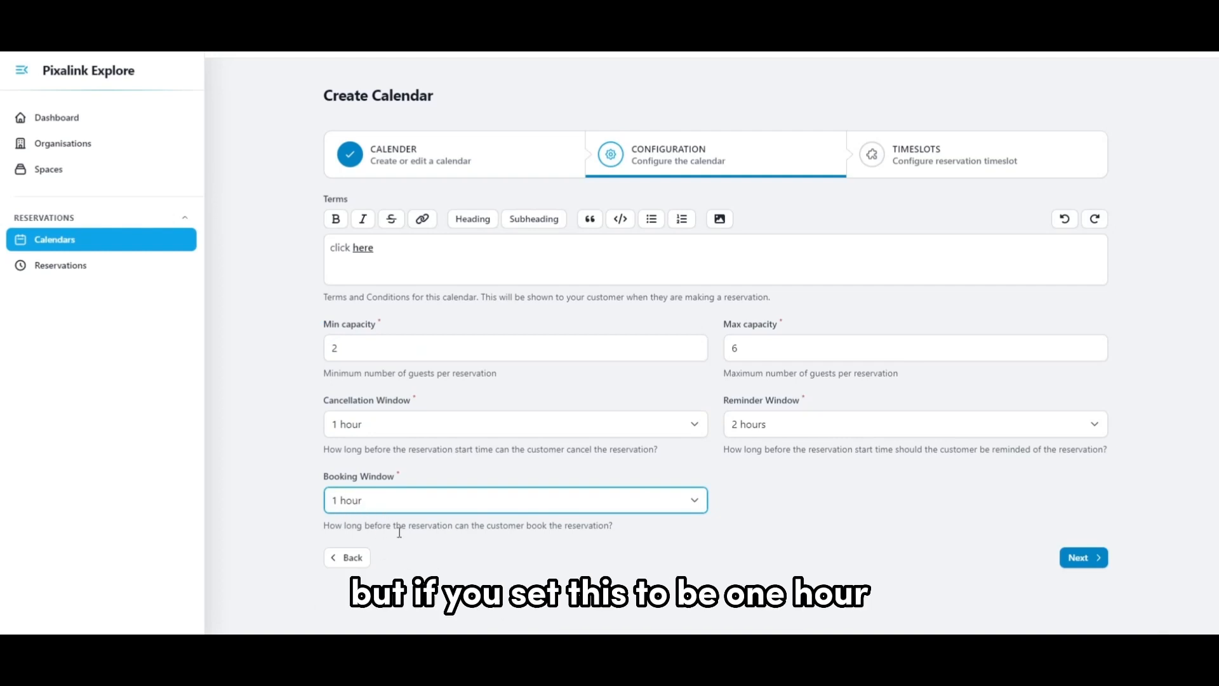
left_click(1083, 556)
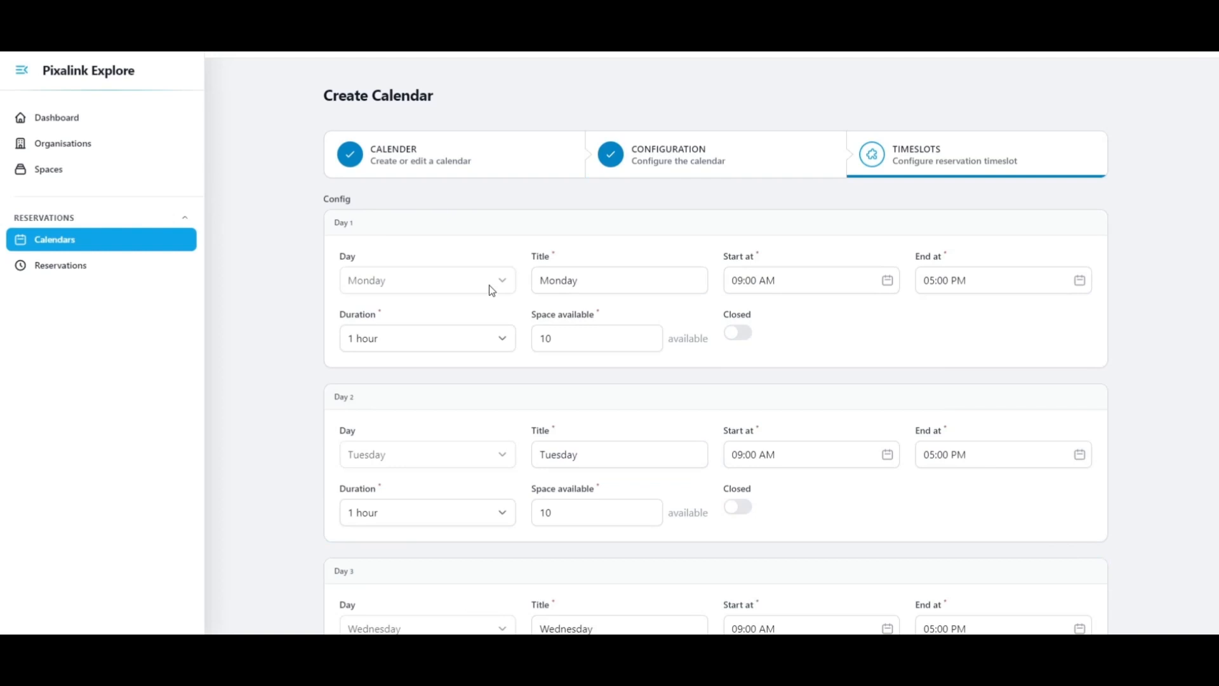
Examine the available spaces and slot duration configured for Monday.
left_click(579, 343)
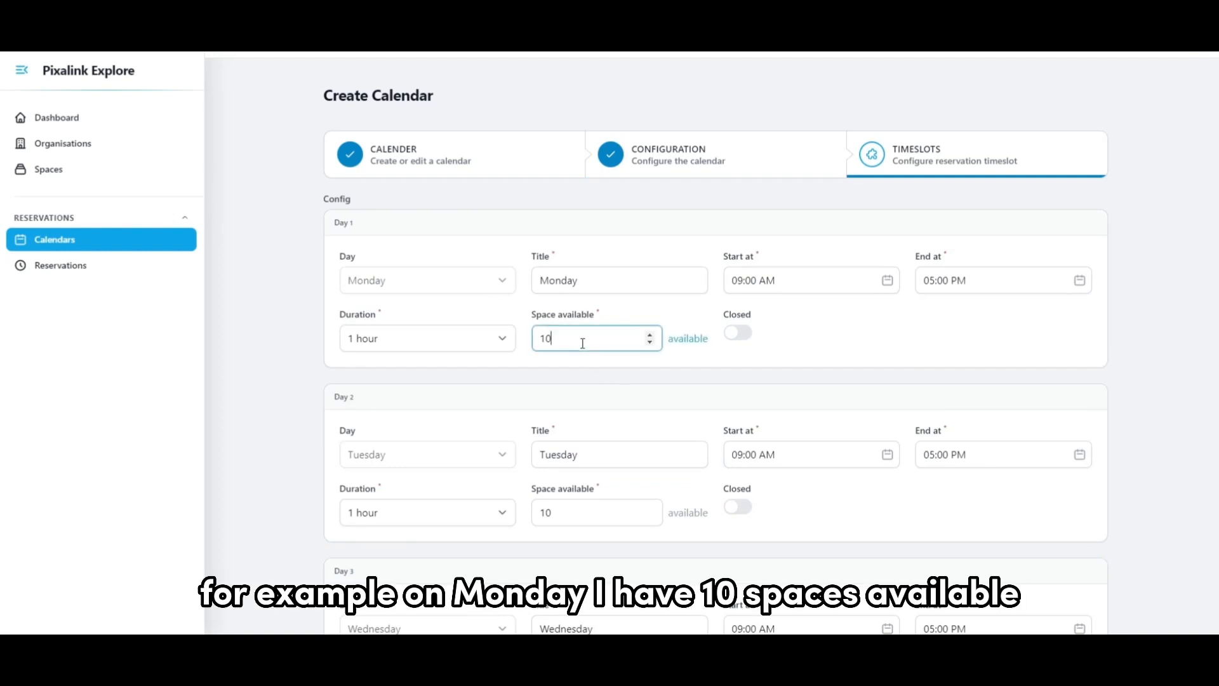
double_click(580, 348)
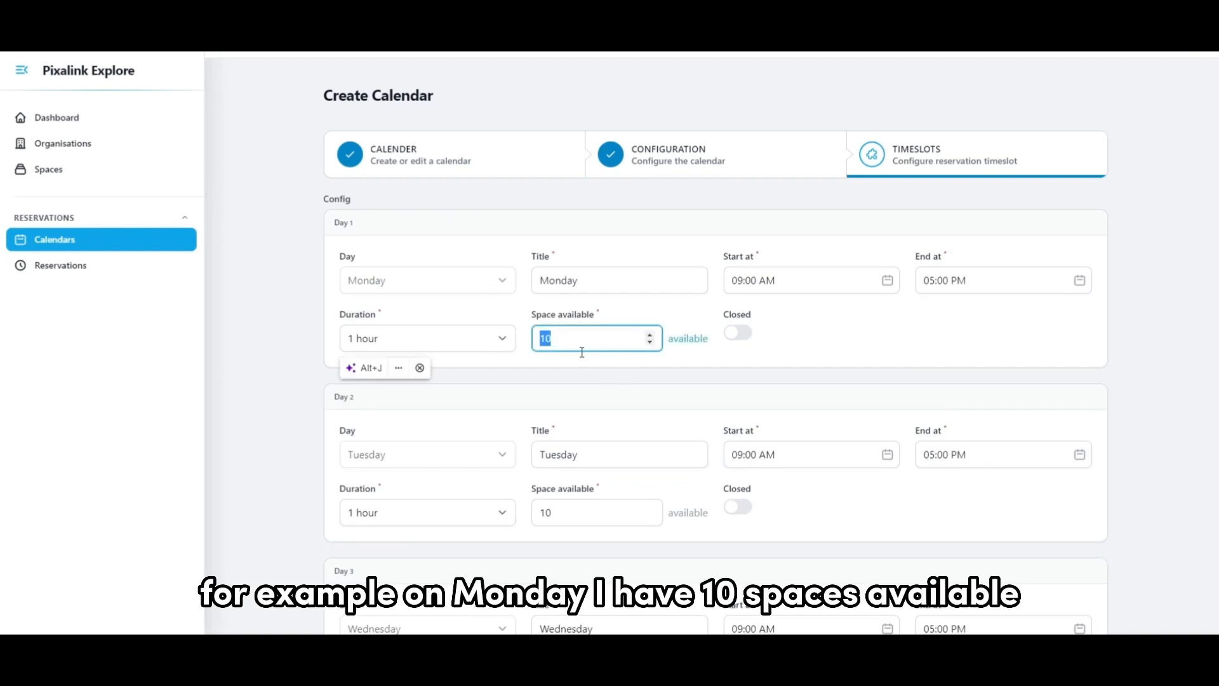
left_click(502, 372)
left_click_drag(552, 339, 504, 357)
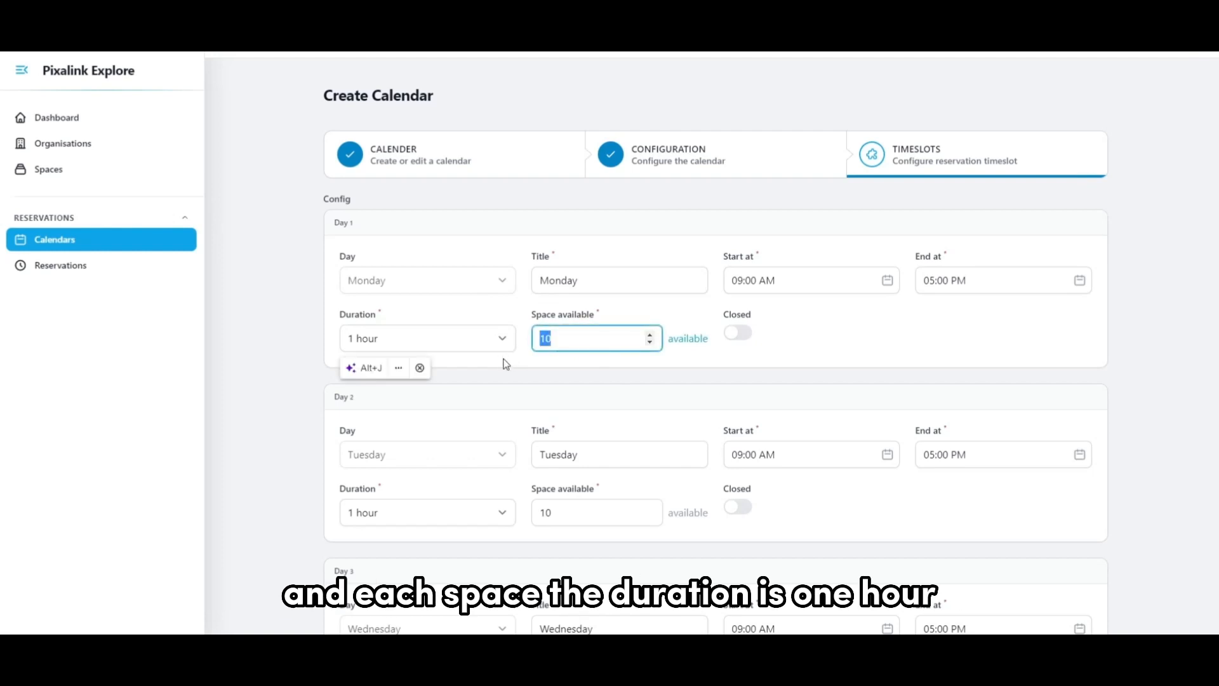
left_click(502, 370)
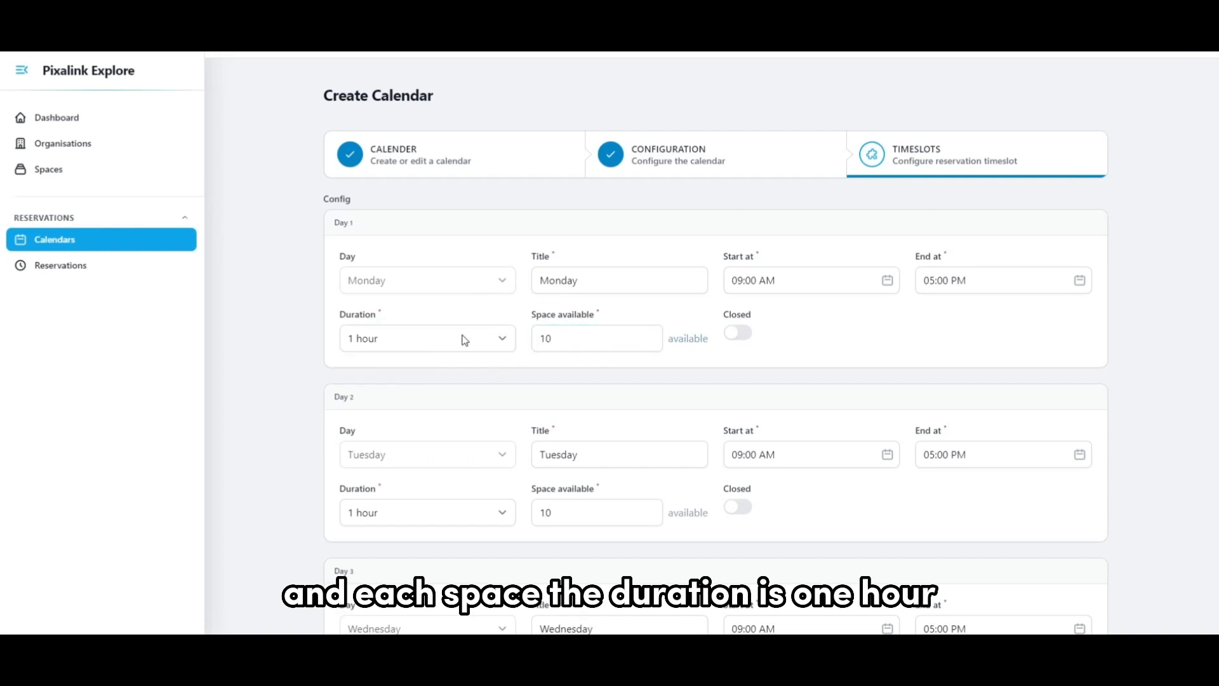
Set Monday's reservation start time to 12:00 PM.
left_click(775, 289)
left_click(1000, 291)
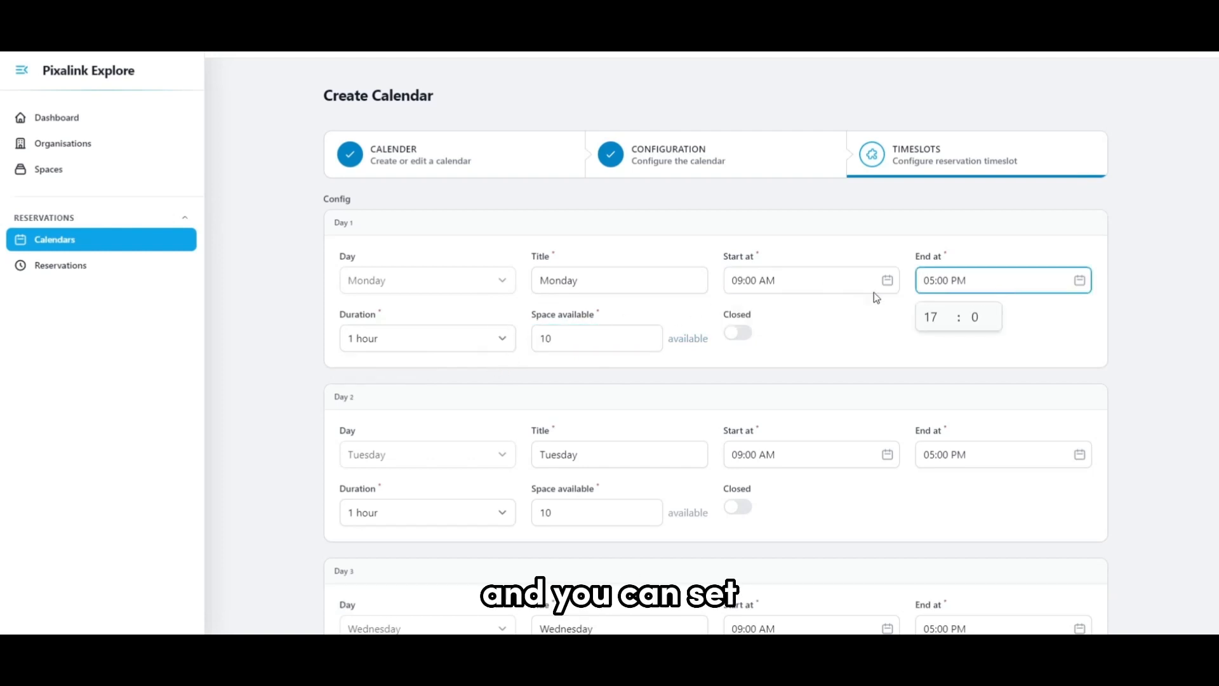
left_click(741, 283)
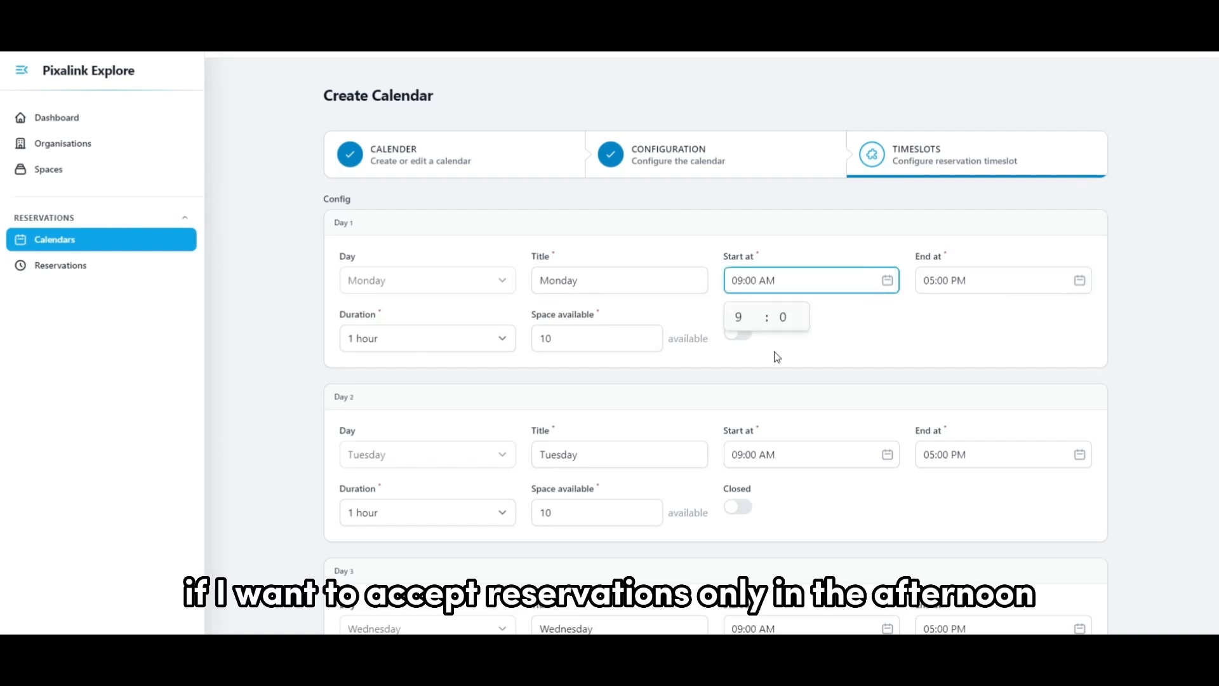
left_click(758, 313)
left_click(759, 313)
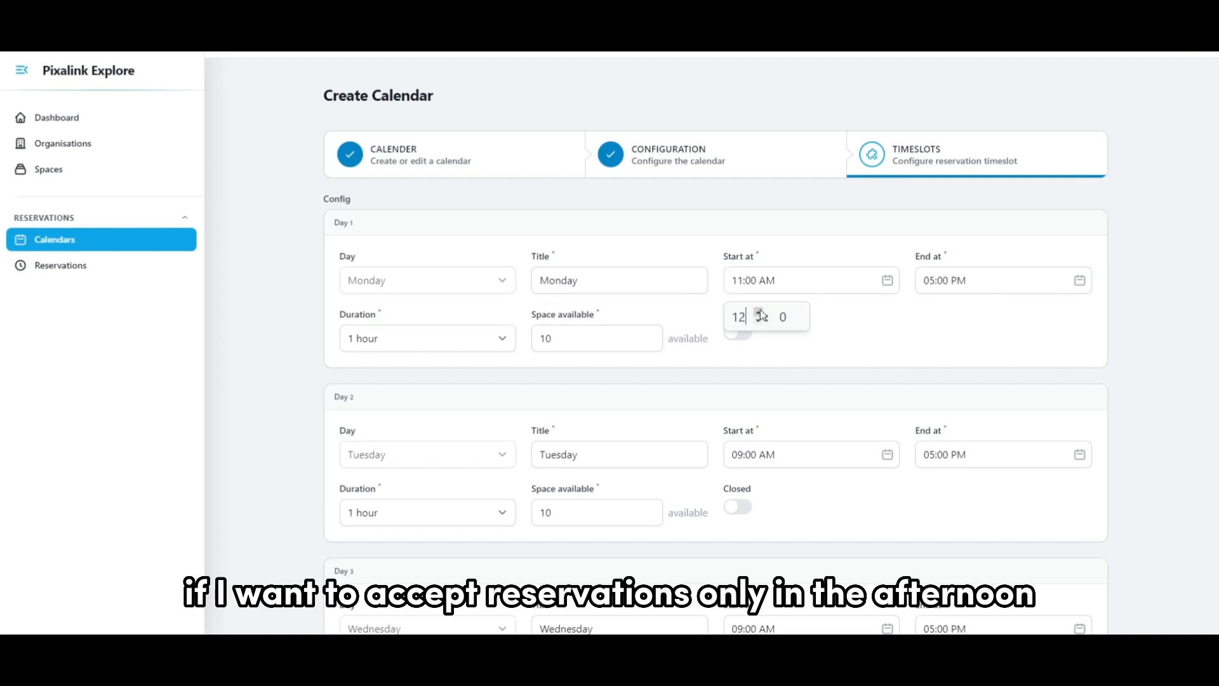
left_click(759, 313)
left_click(958, 304)
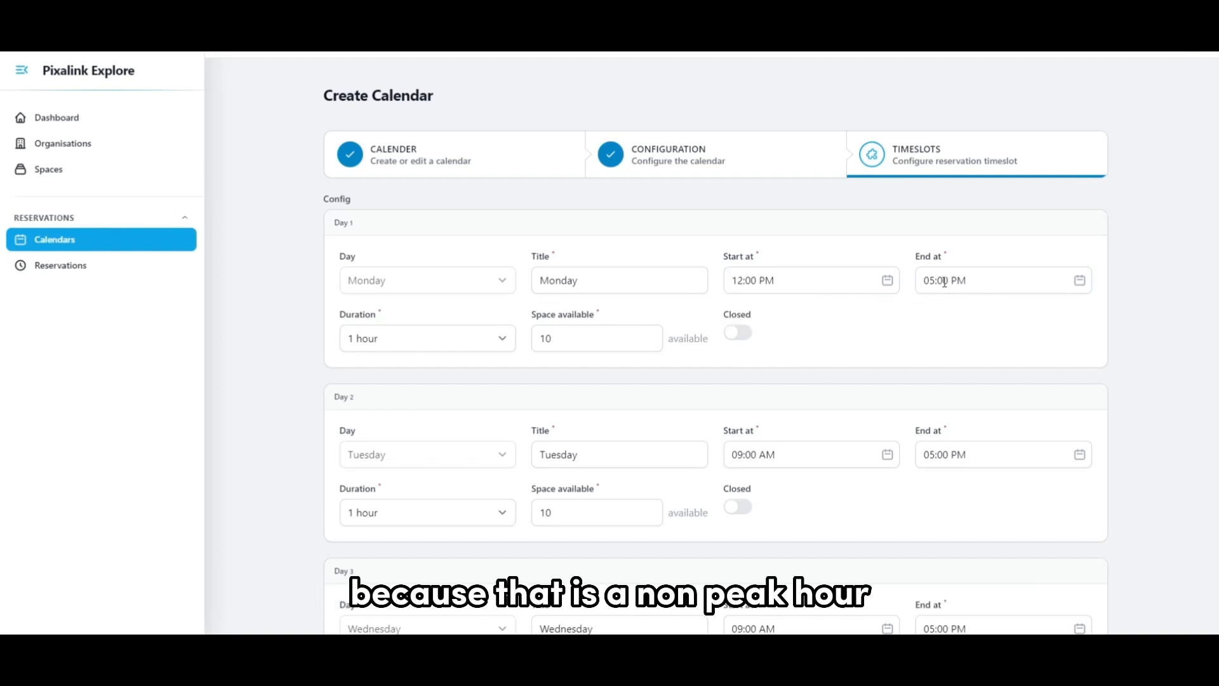
Set Monday's reservation end time to 03:00 PM.
left_click(944, 279)
left_click(950, 322)
left_click(950, 322)
left_click(945, 343)
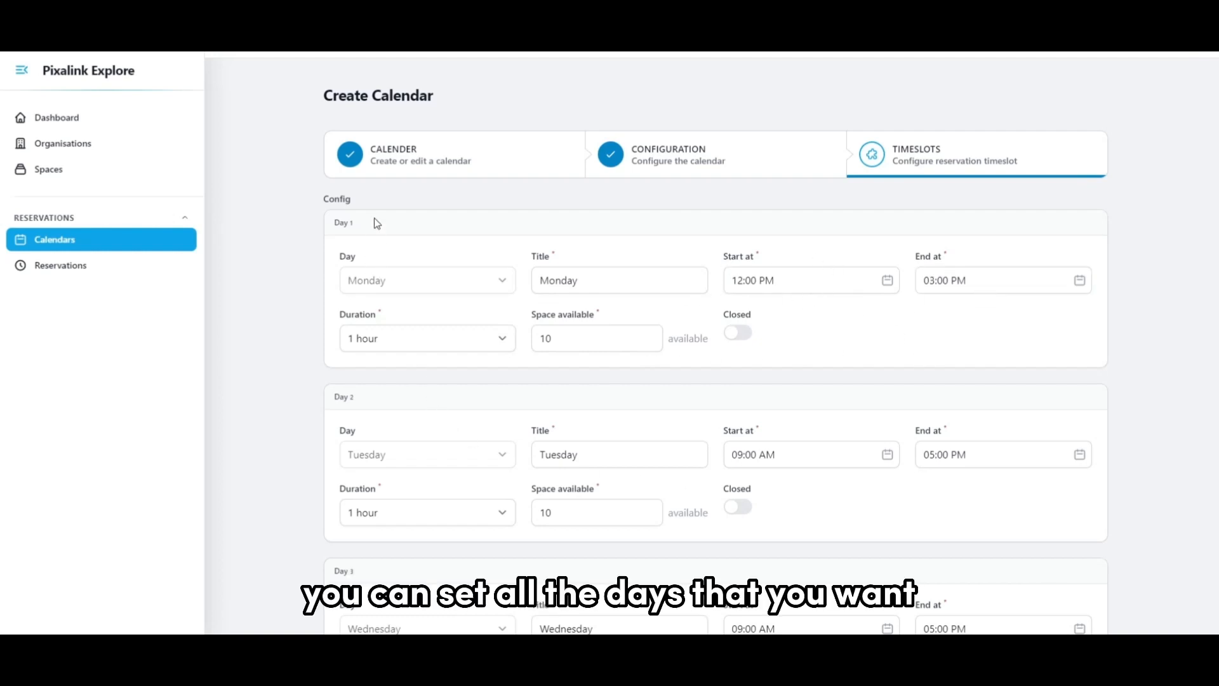
Look through the default timeslots and available spaces for each day of the week.
scroll(394, 487, "down", 14)
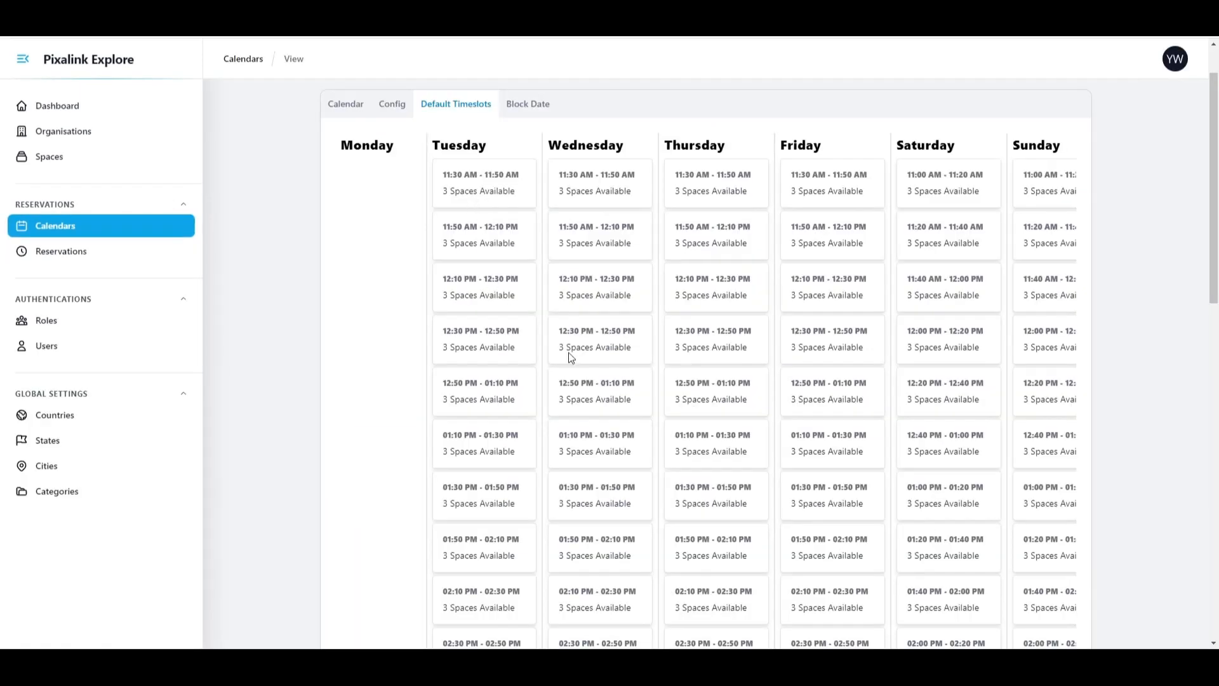
scroll(564, 284, "down", 8)
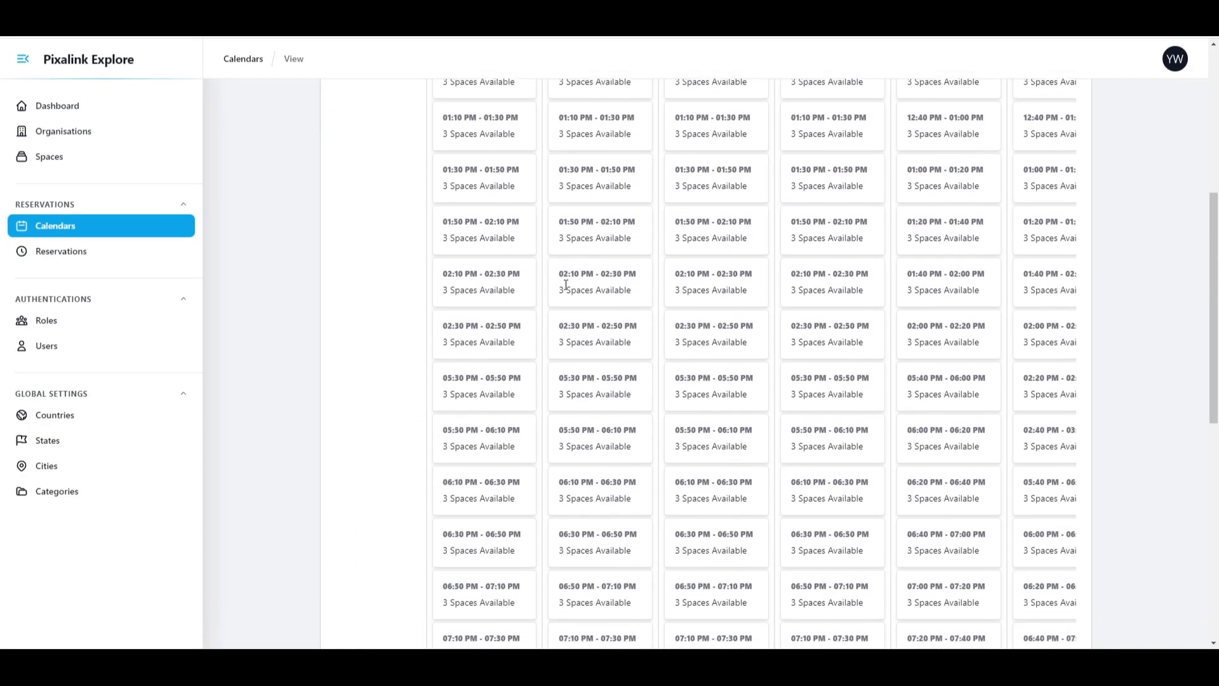
scroll(566, 285, "up", 10)
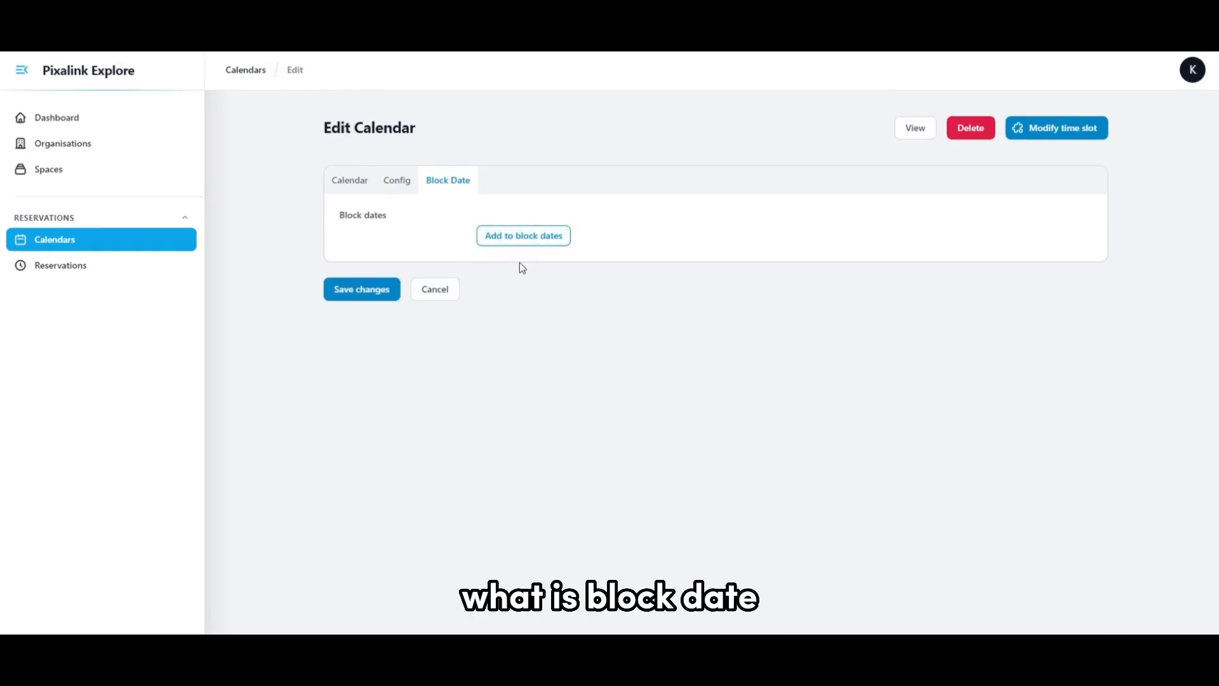
Add Dec 25, 2023 as a specific blocked date on the calendar and look at the other block date types.
left_click(521, 241)
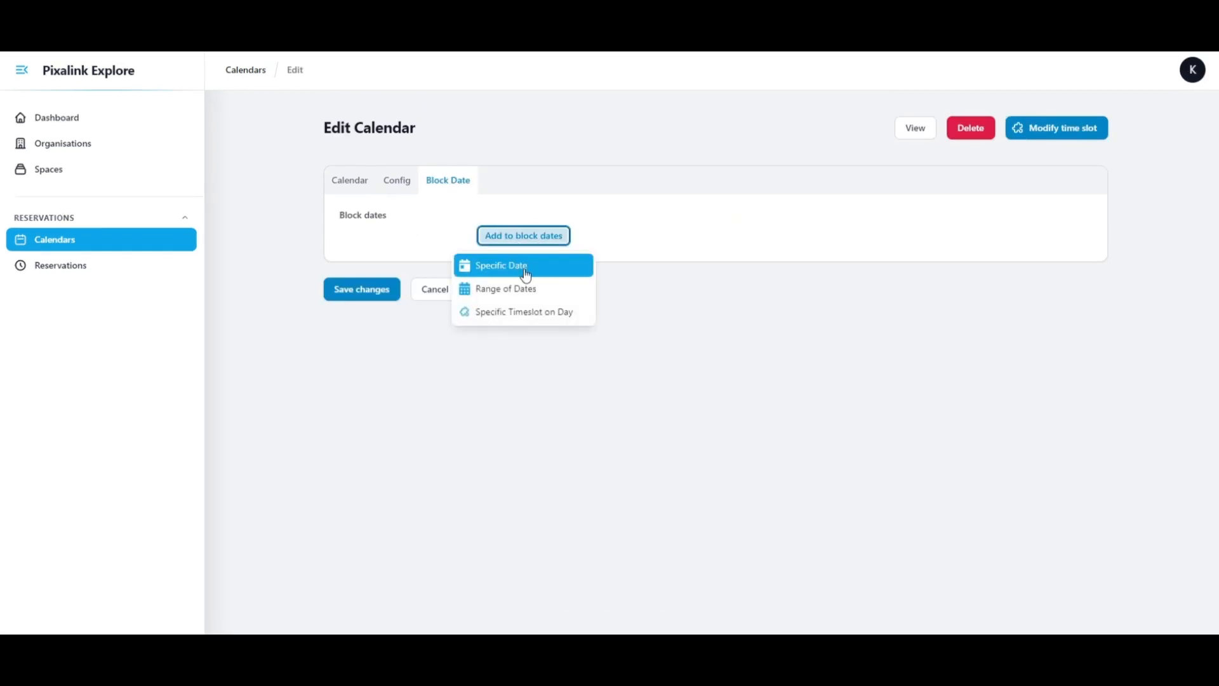
left_click(526, 272)
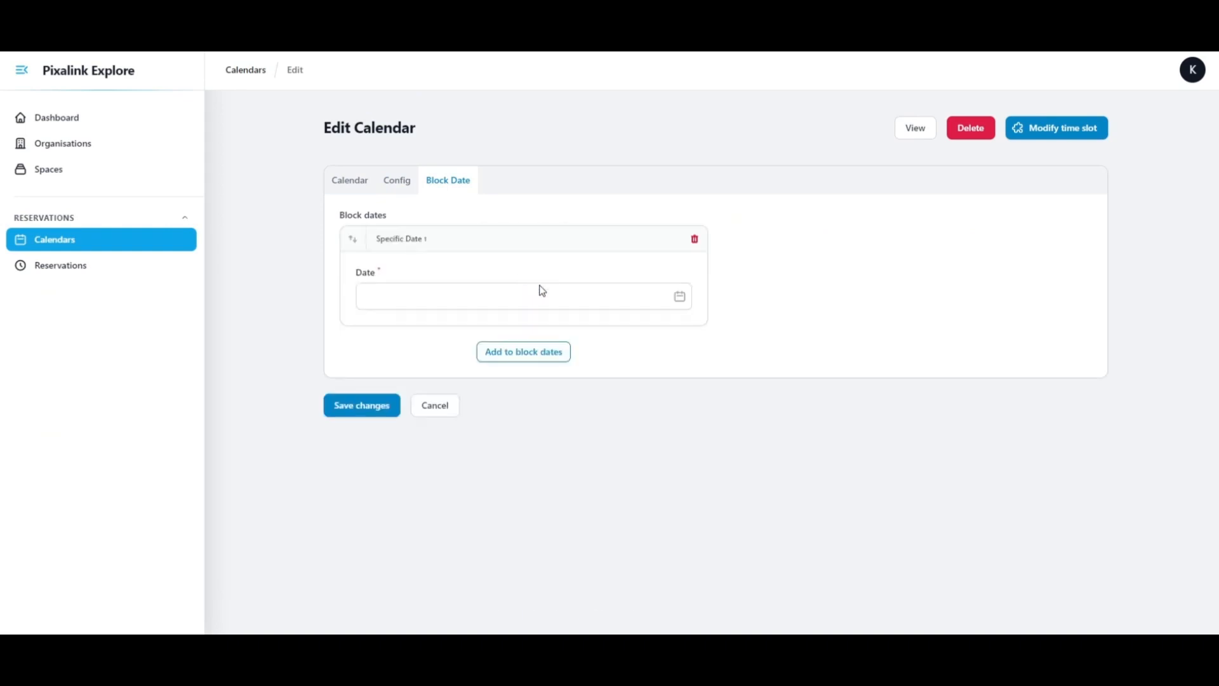
left_click(541, 292)
left_click(444, 307)
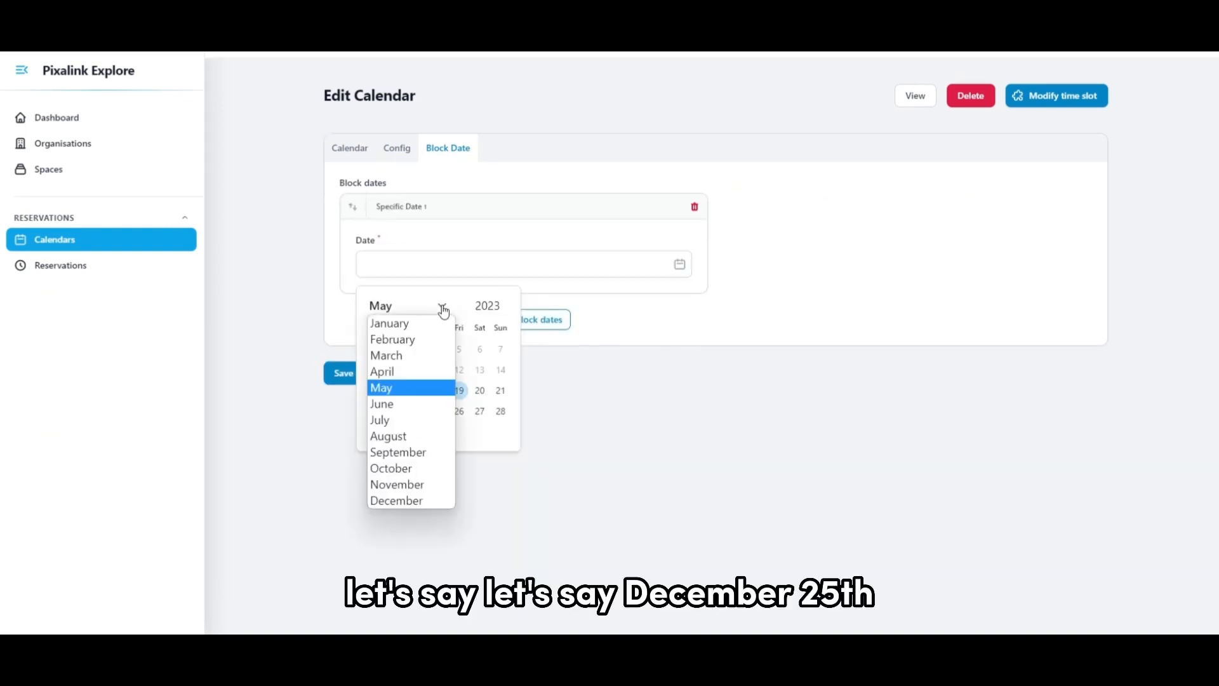
left_click(418, 505)
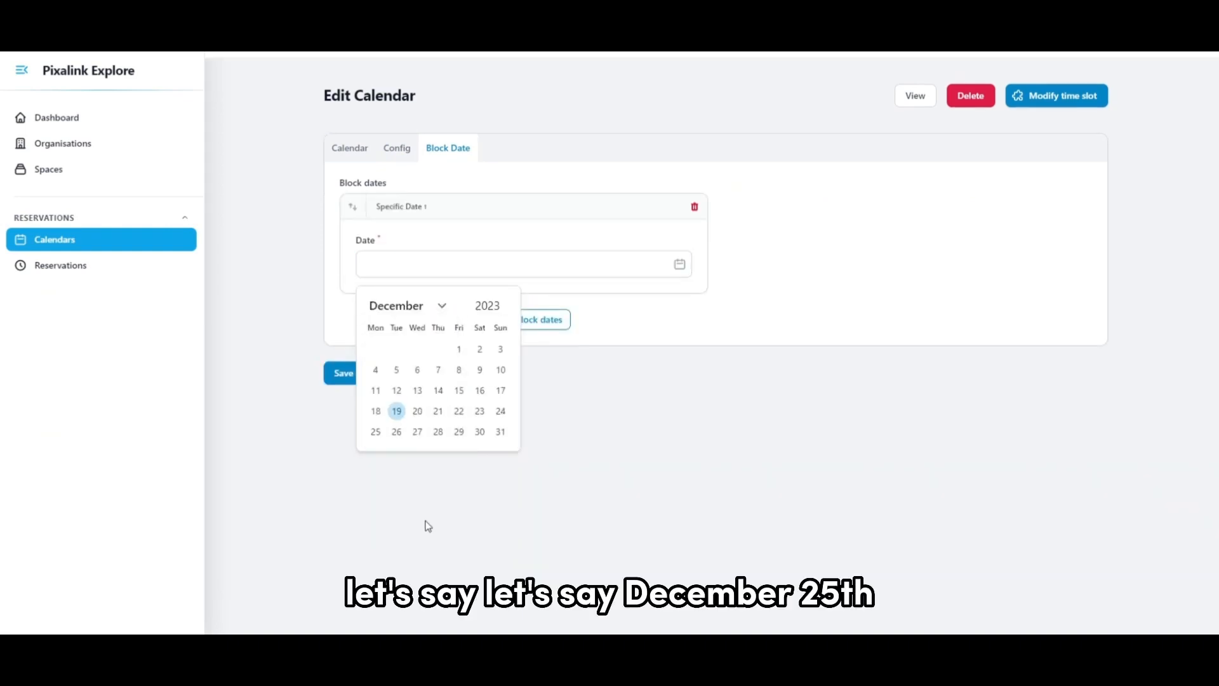
left_click(376, 432)
left_click(477, 266)
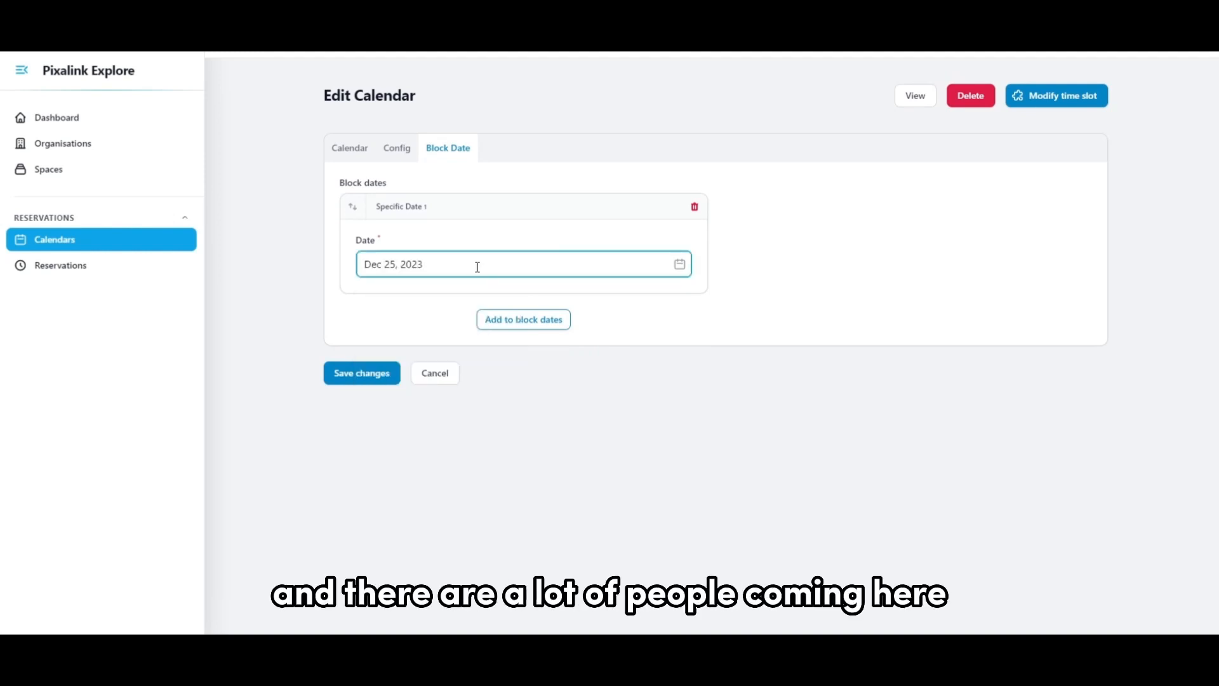
left_click(506, 325)
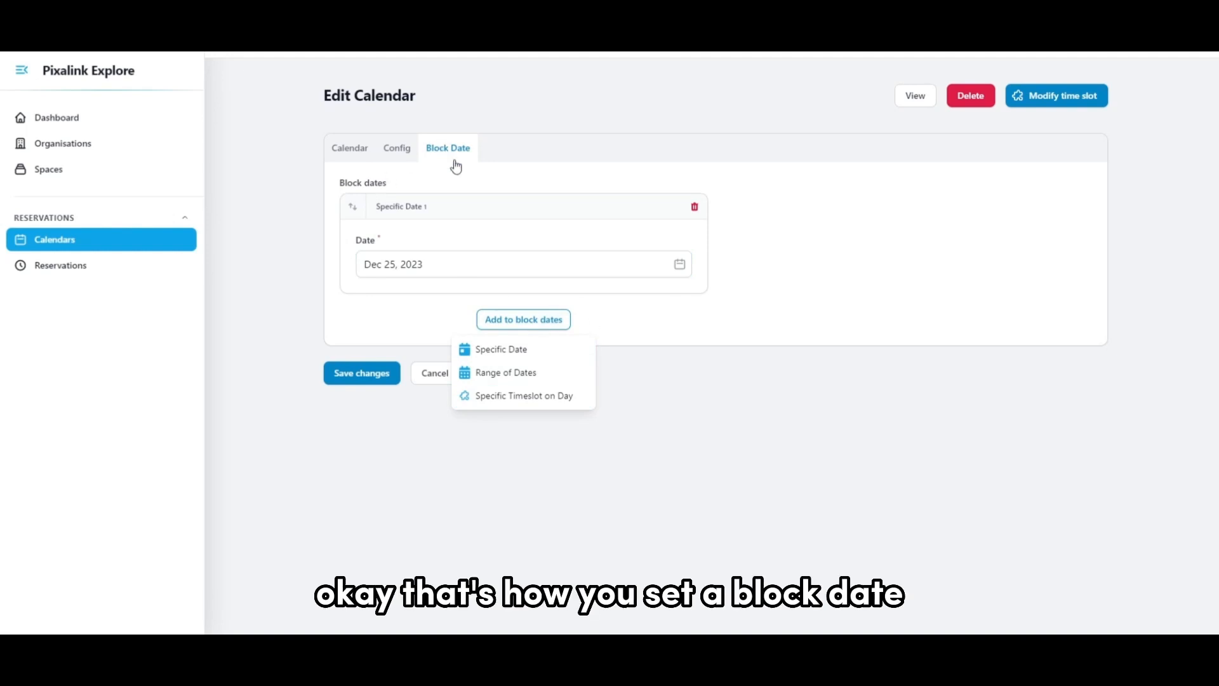
left_click(751, 255)
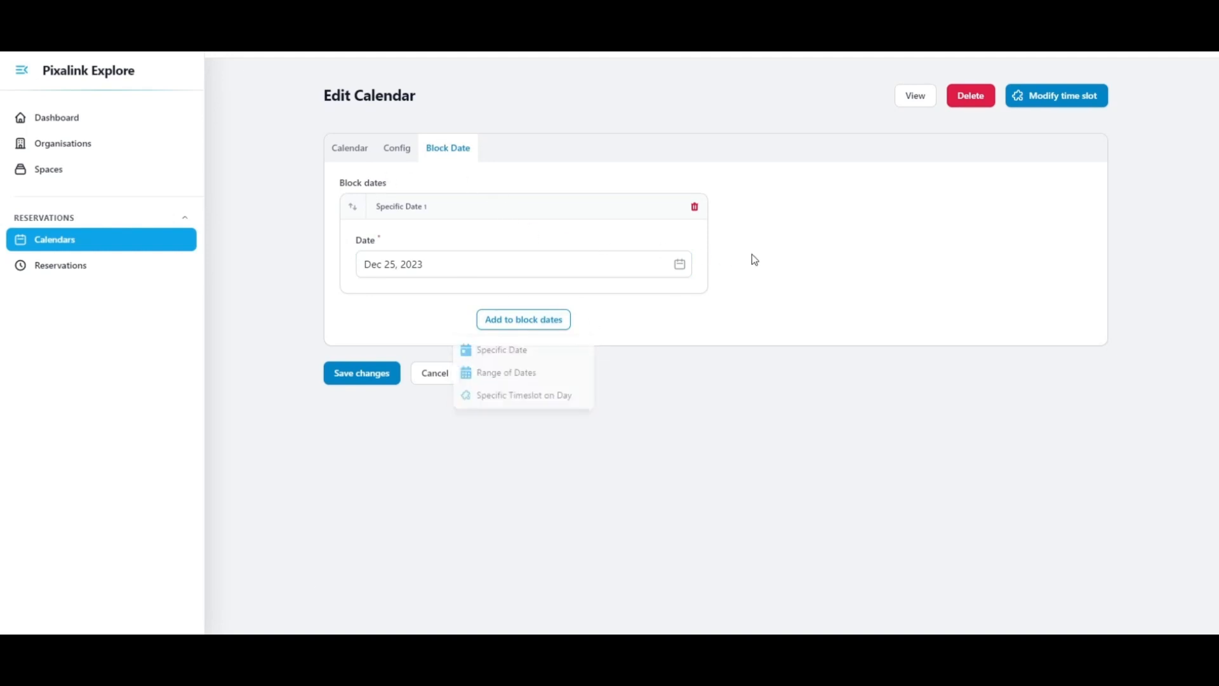
Open the calendar's time slot management and bulk delete Tuesday's three consecutive slots between 10:00 AM and 01:00 PM.
left_click(1045, 106)
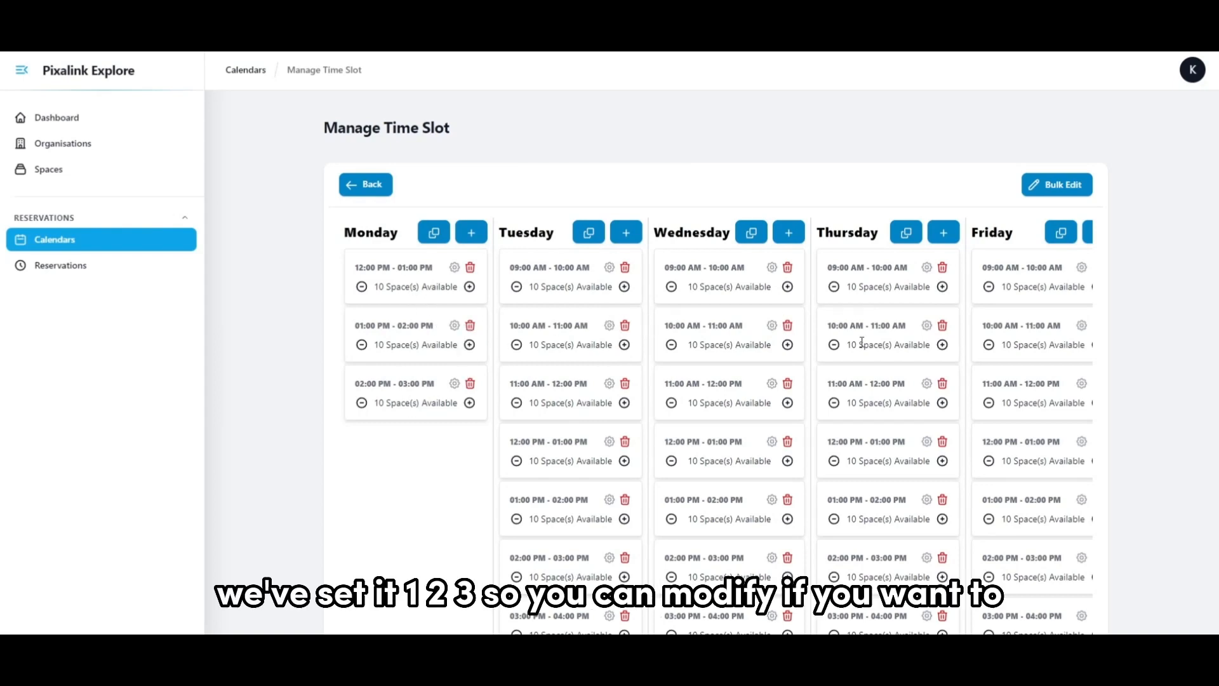
scroll(825, 368, "down", 1)
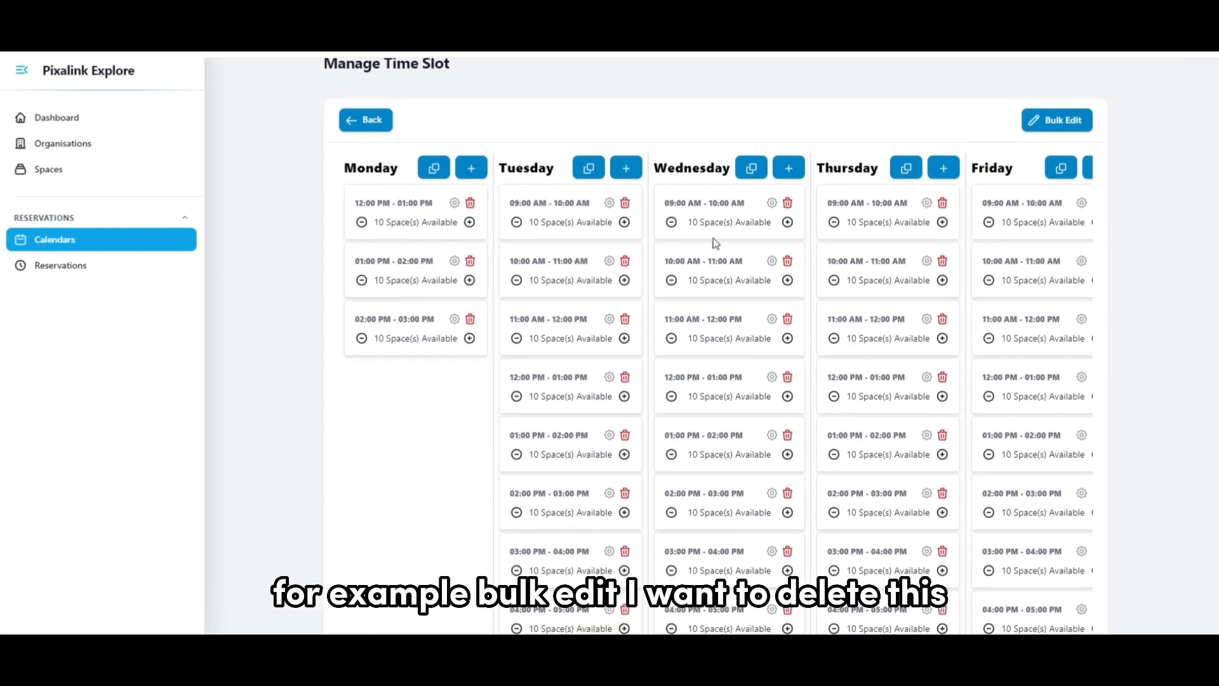
left_click(1055, 122)
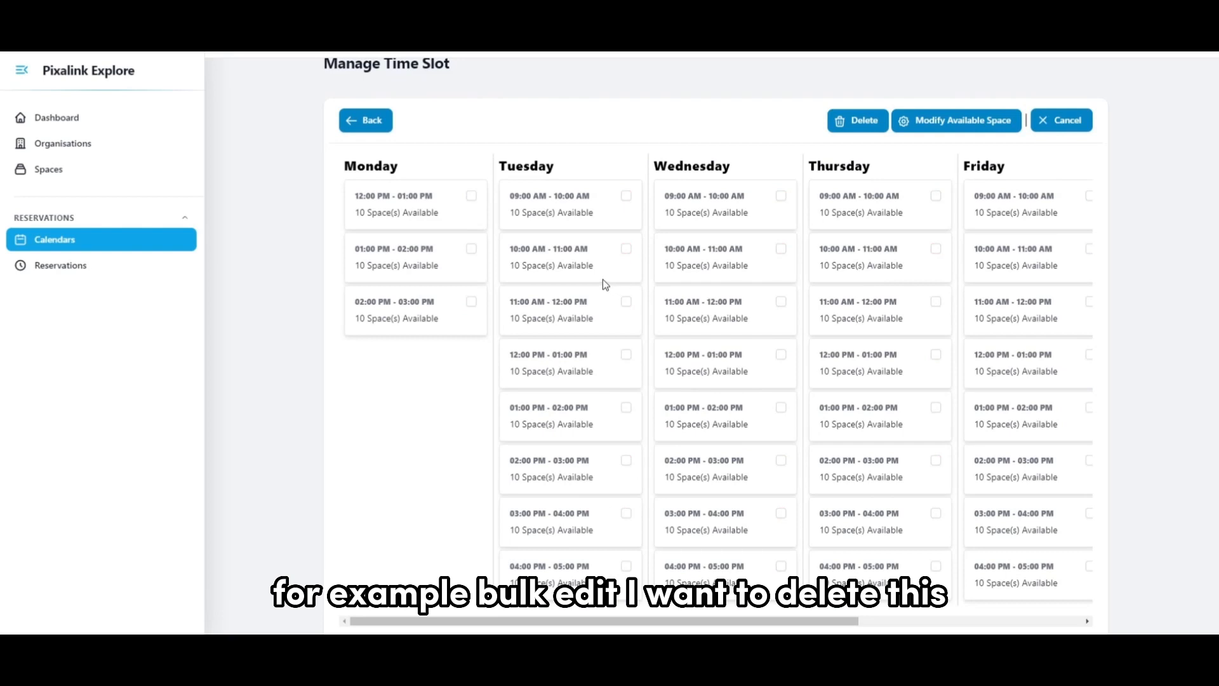
left_click(626, 250)
scroll(676, 421, "down", 1)
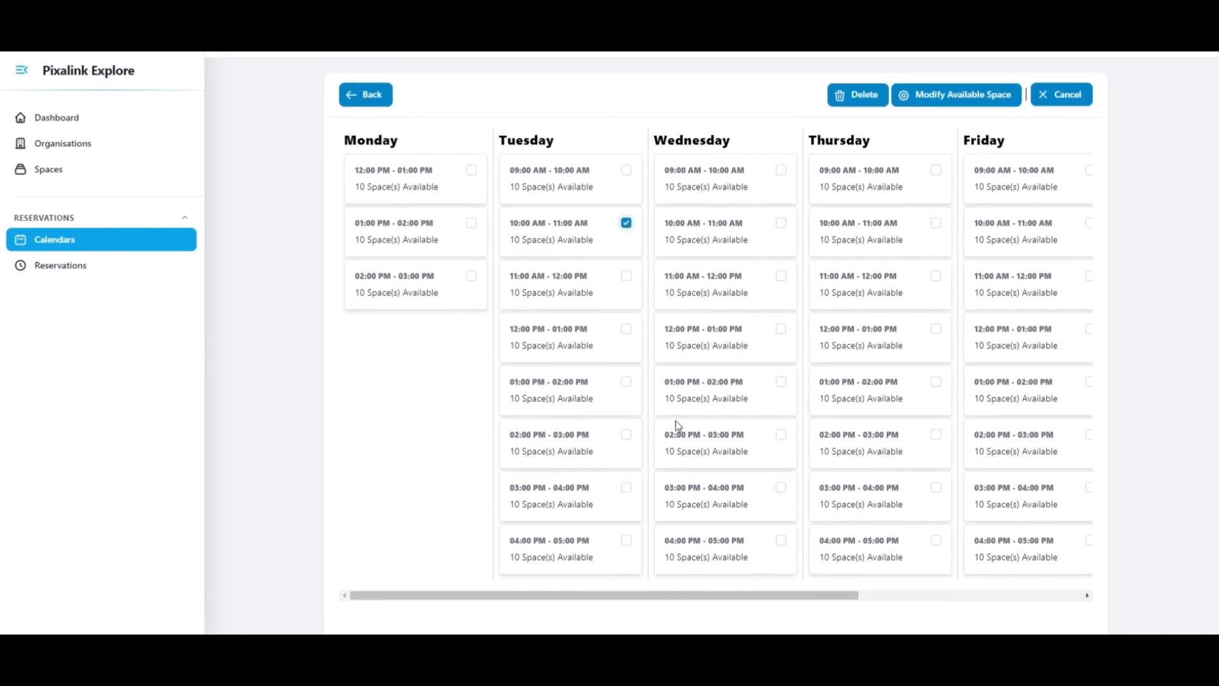
key("Tab")
key("space")
key("Tab")
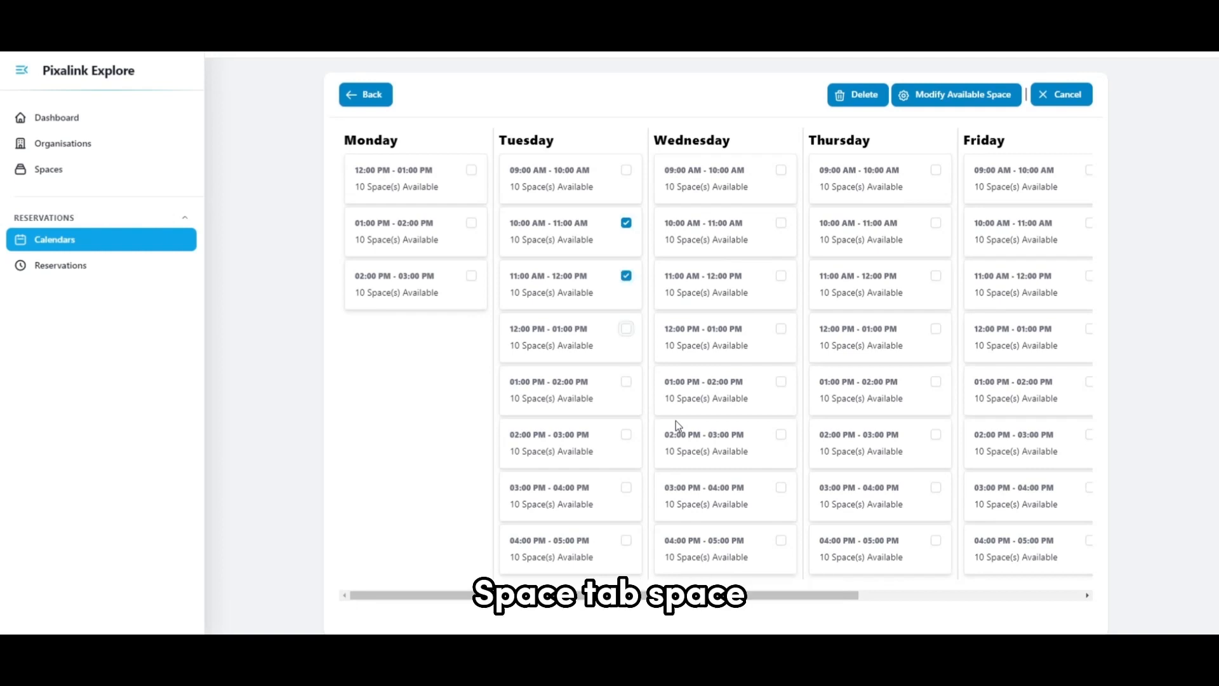
key("space")
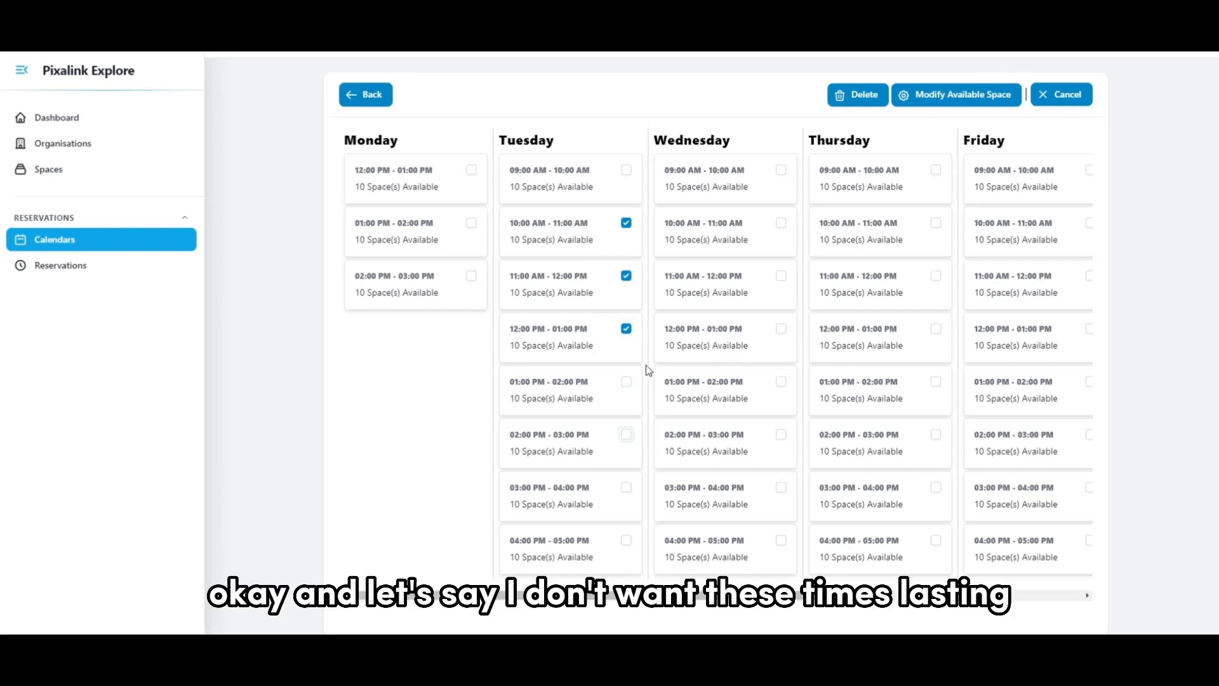
left_click(839, 97)
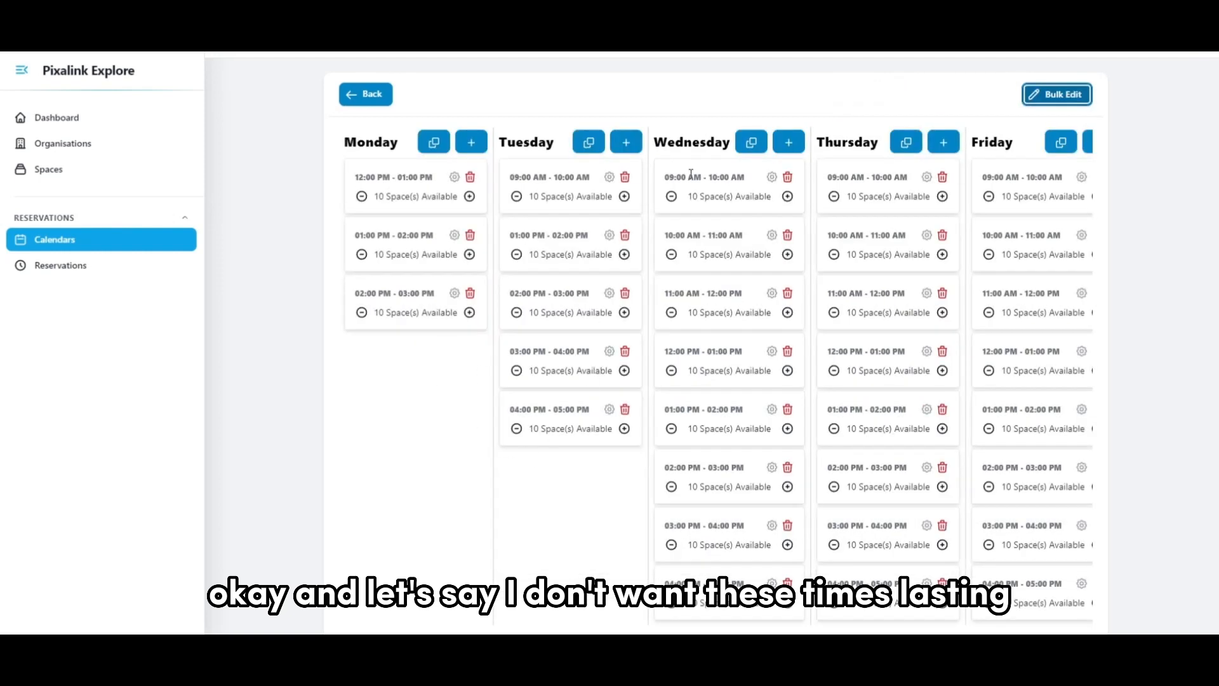
Start a bulk addition of Tuesday timeslots with a duration of 5 minutes and 2 available spaces.
left_click(592, 144)
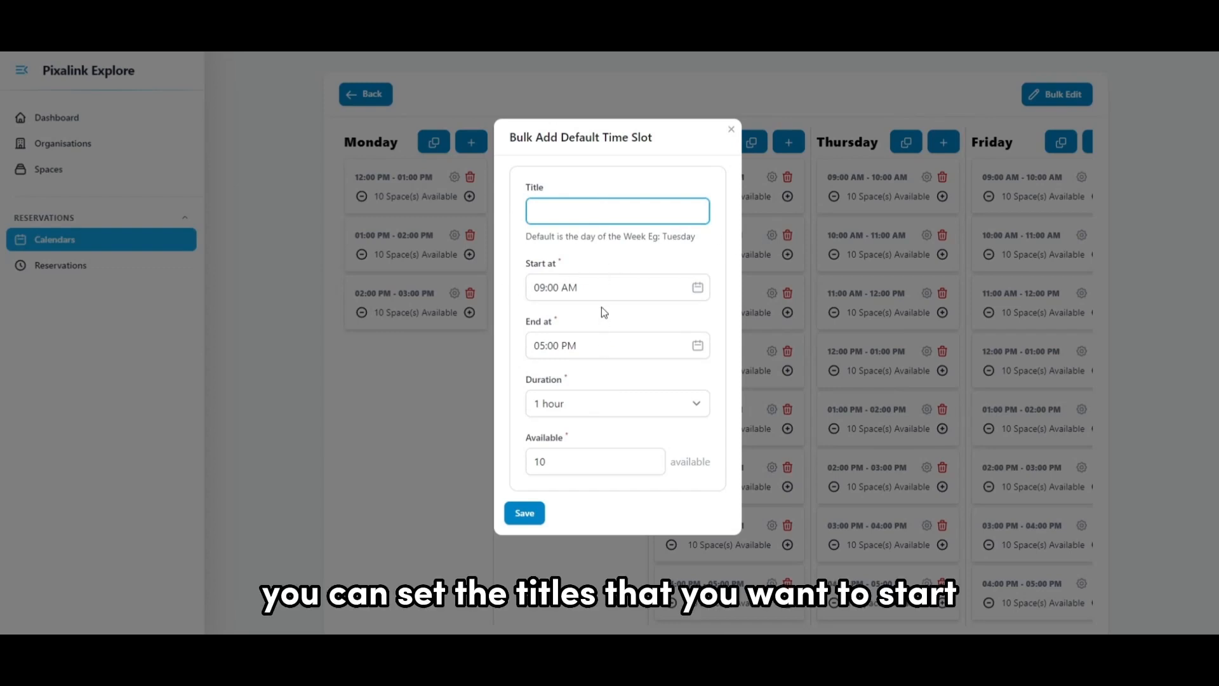
left_click(605, 290)
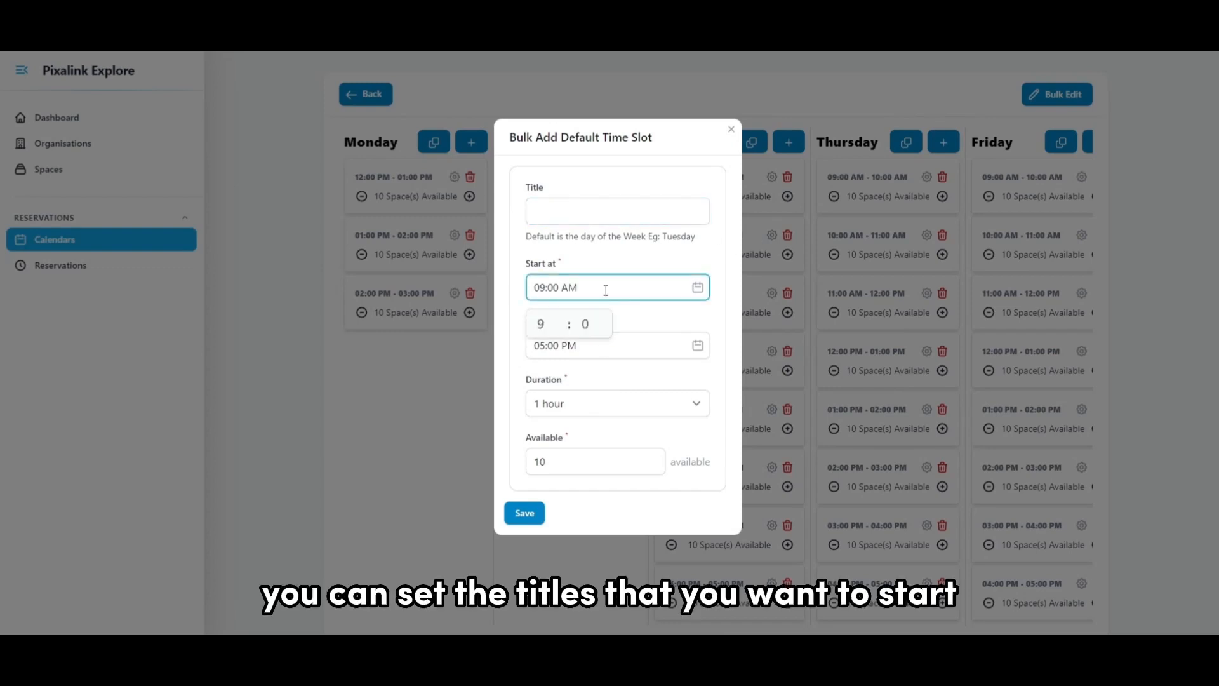
left_click(628, 342)
left_click(645, 400)
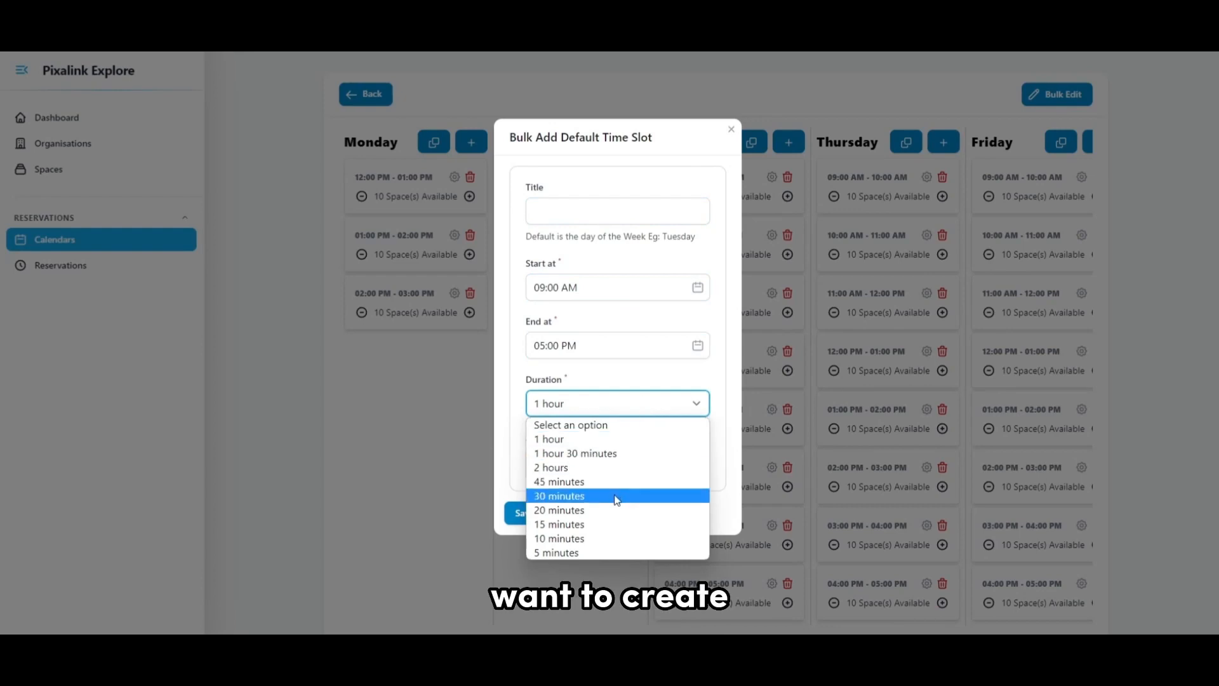
left_click(593, 552)
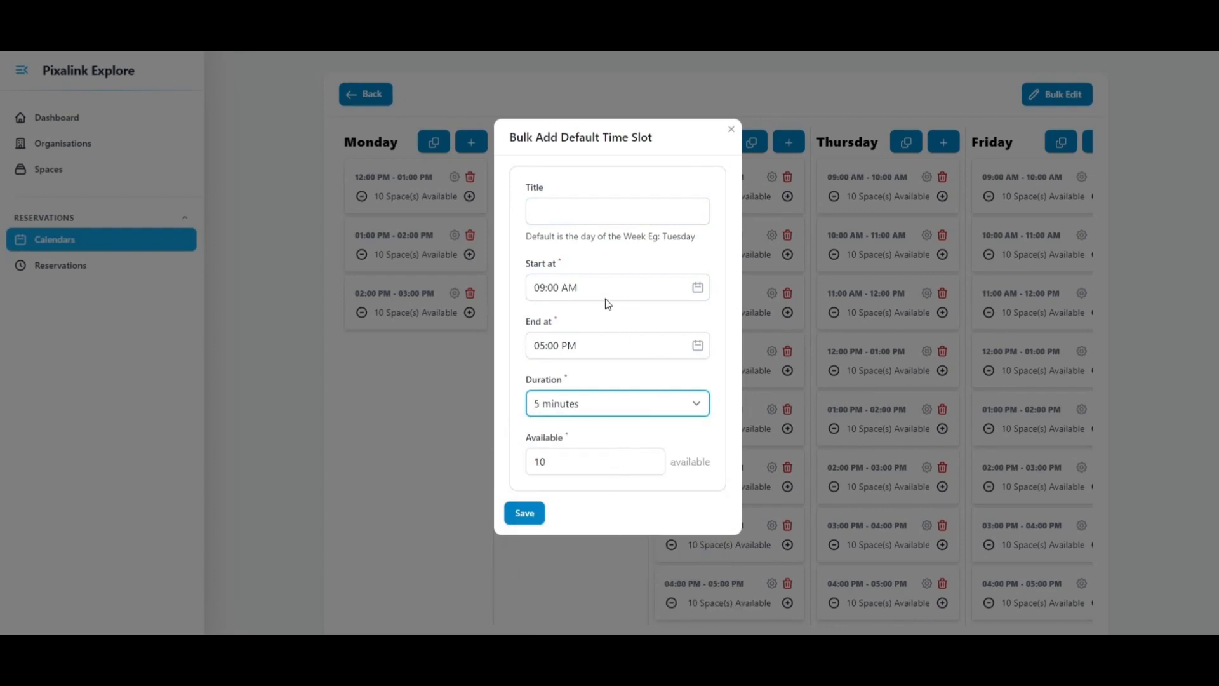
left_click(652, 465)
left_click(652, 466)
left_click(652, 466)
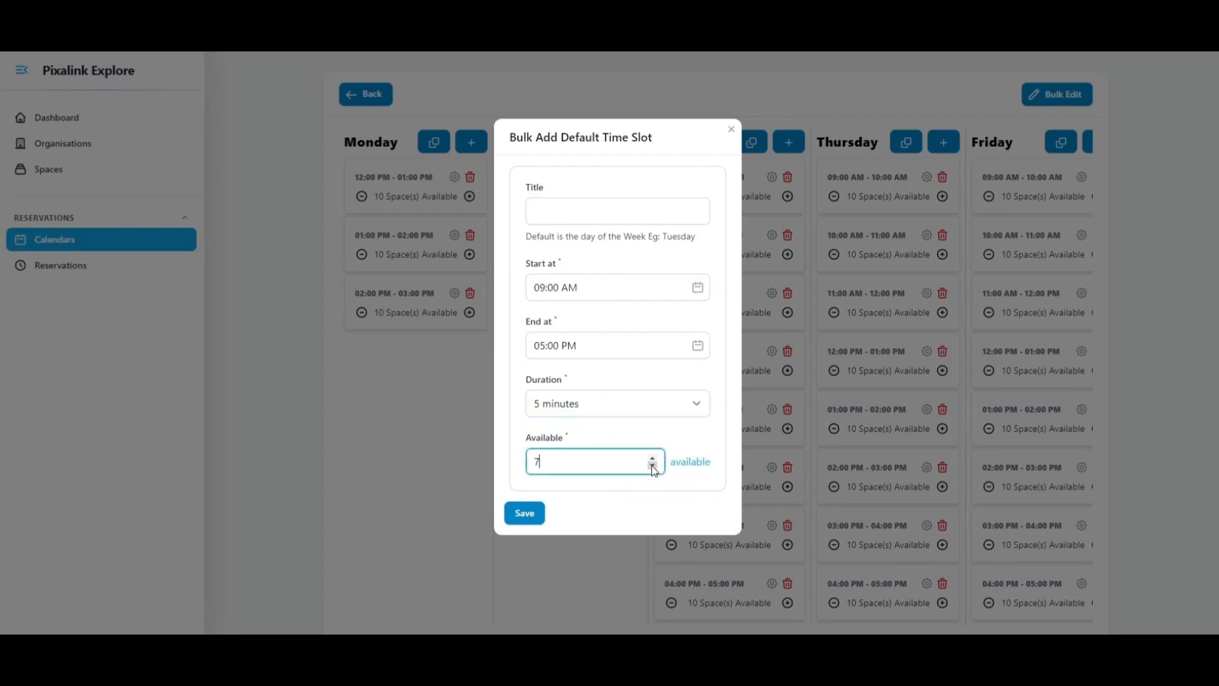
left_click(652, 466)
left_click(652, 466)
left_click(652, 466)
left_click(652, 466)
left_click(652, 467)
Title the new Tuesday timeslots "small 5 min meetups" and save them.
left_click(573, 208)
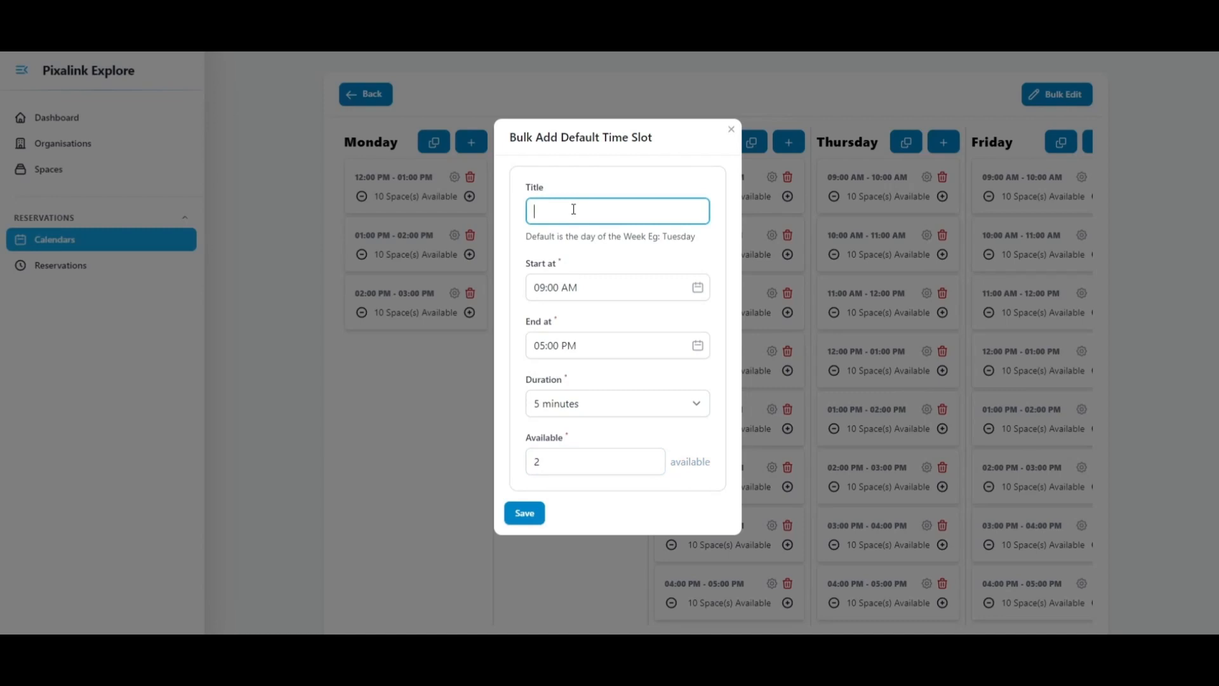
type("small")
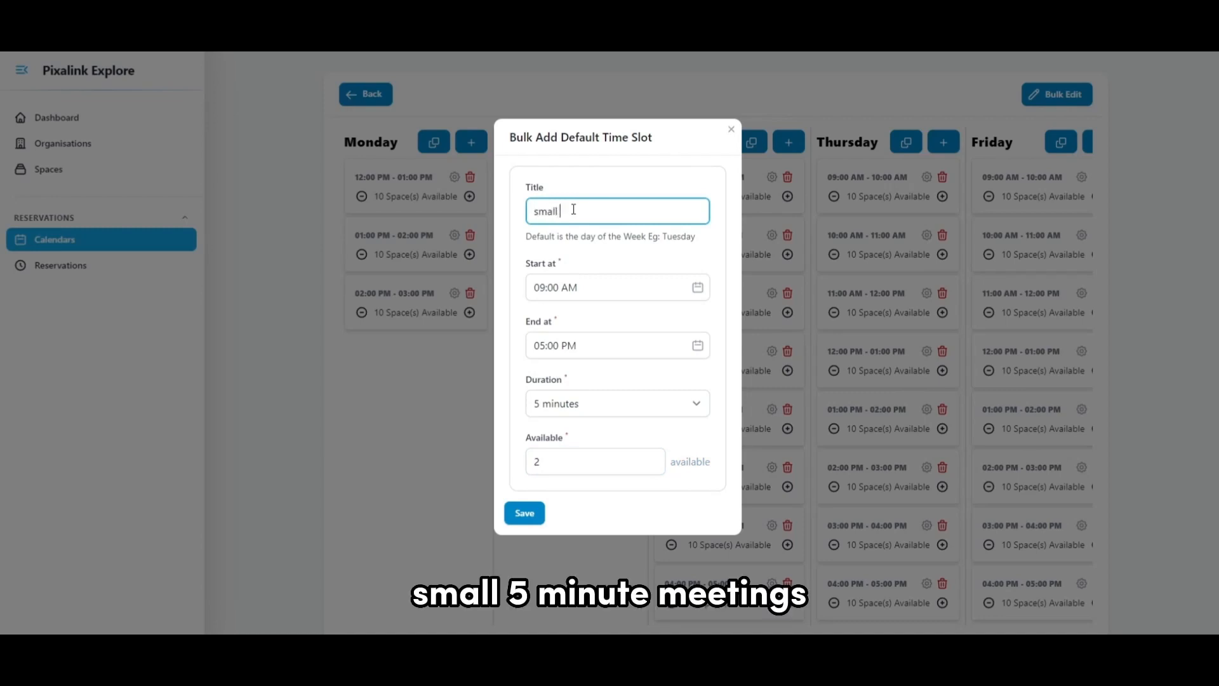
type(" 5 min meetups")
left_click(522, 513)
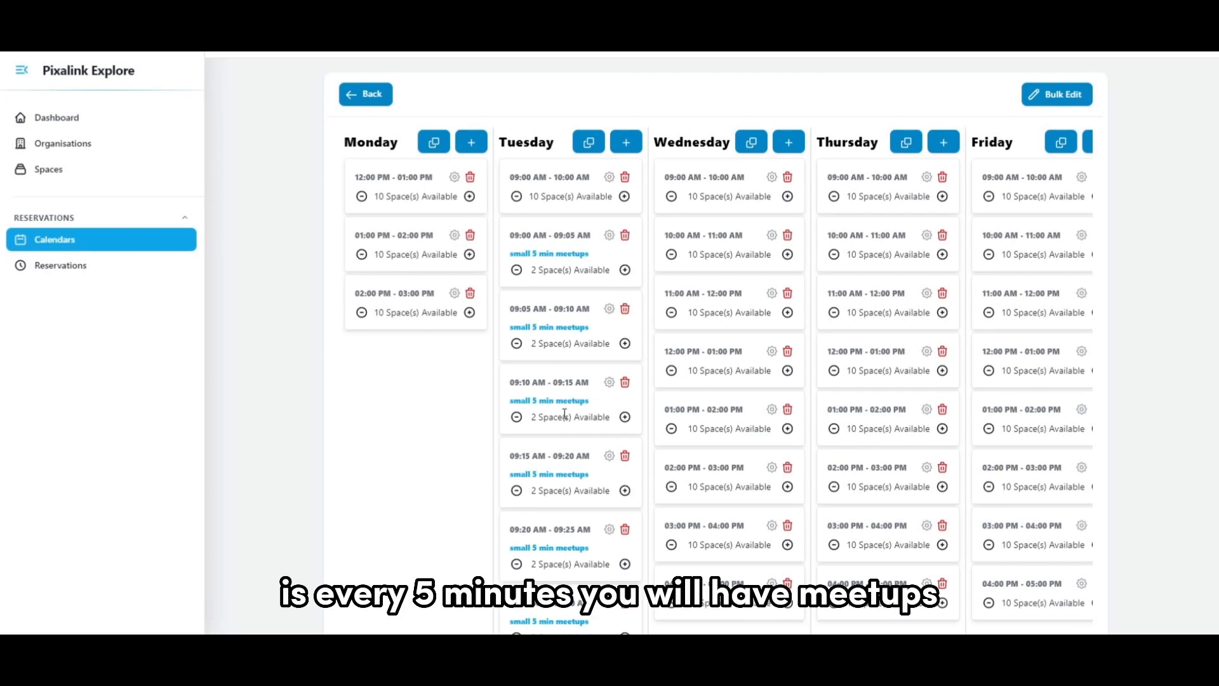
Review the added Tuesday timeslots and the remaining days, and look at the Reservations list.
scroll(593, 513, "down", 15)
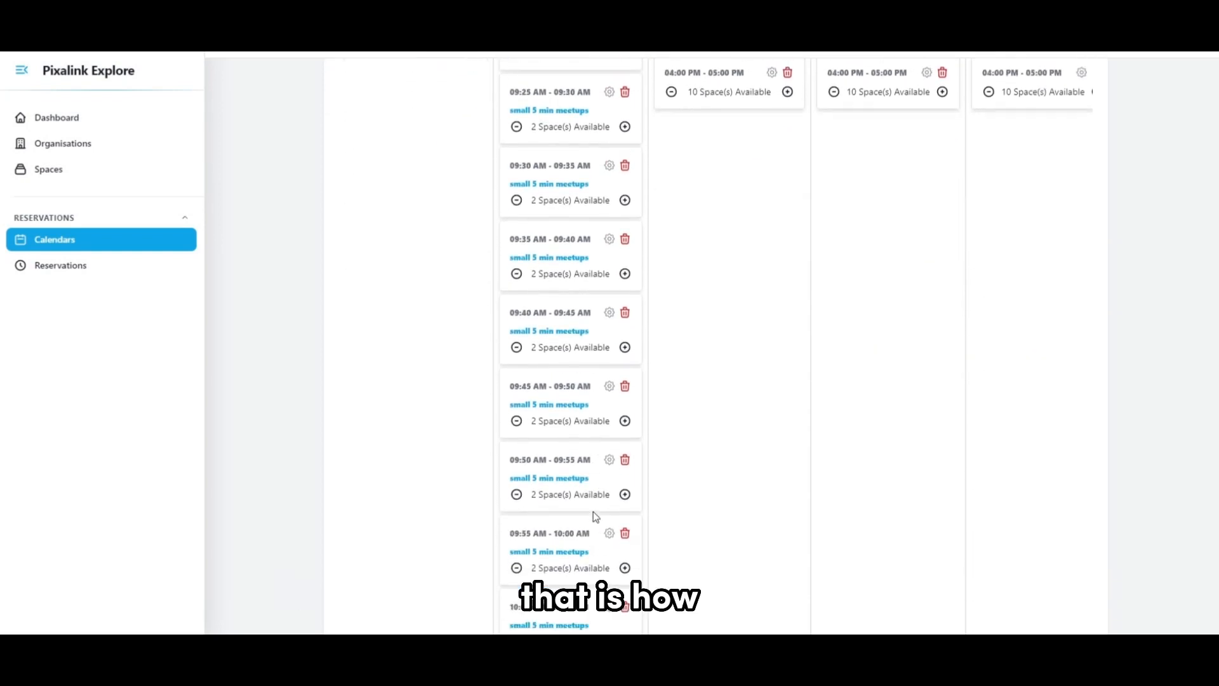
scroll(592, 517, "down", 20)
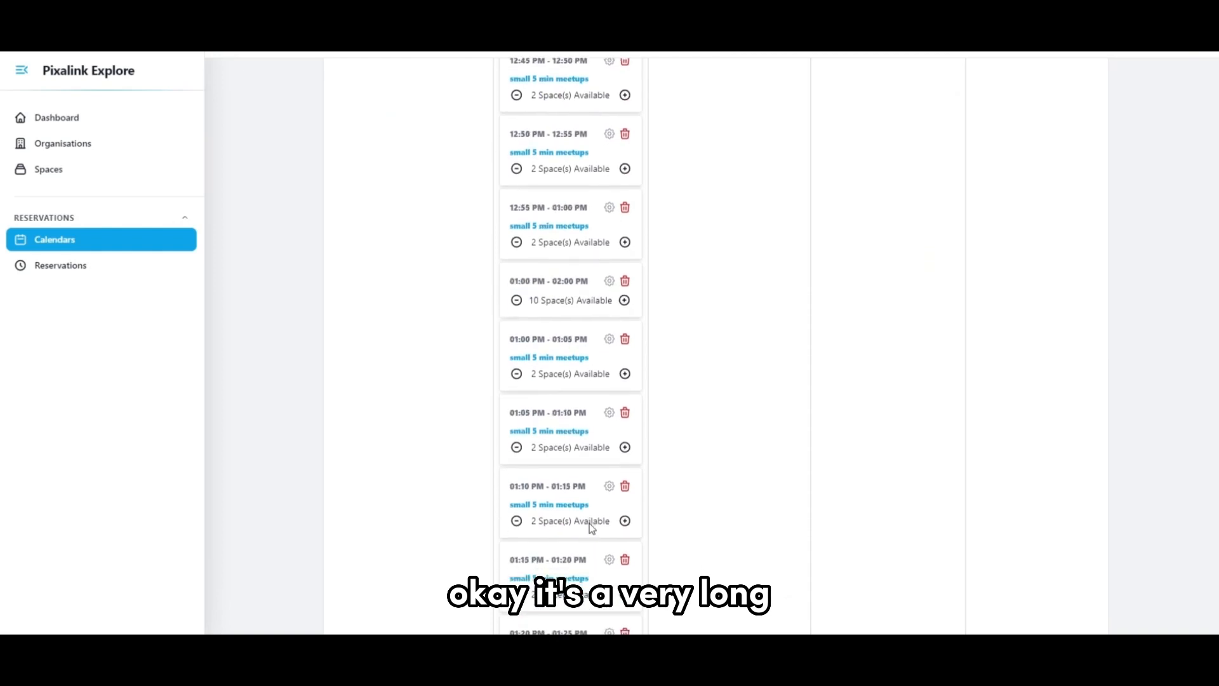
scroll(587, 520, "up", 20)
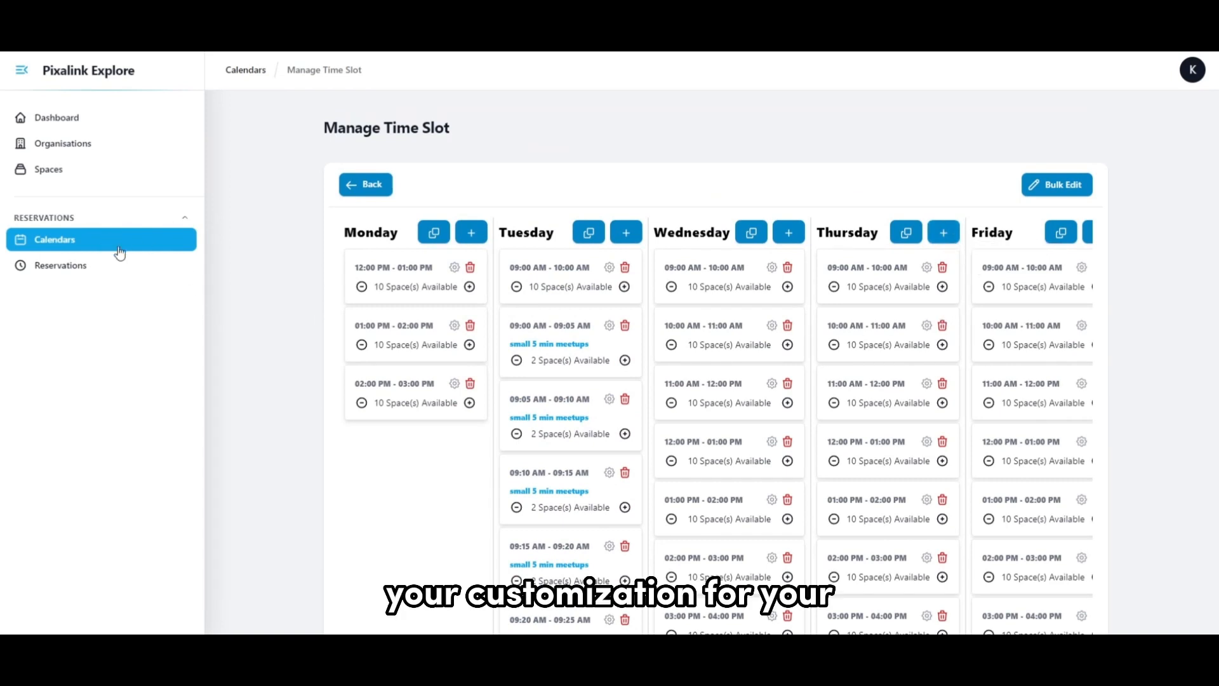
scroll(792, 379, "right", 5)
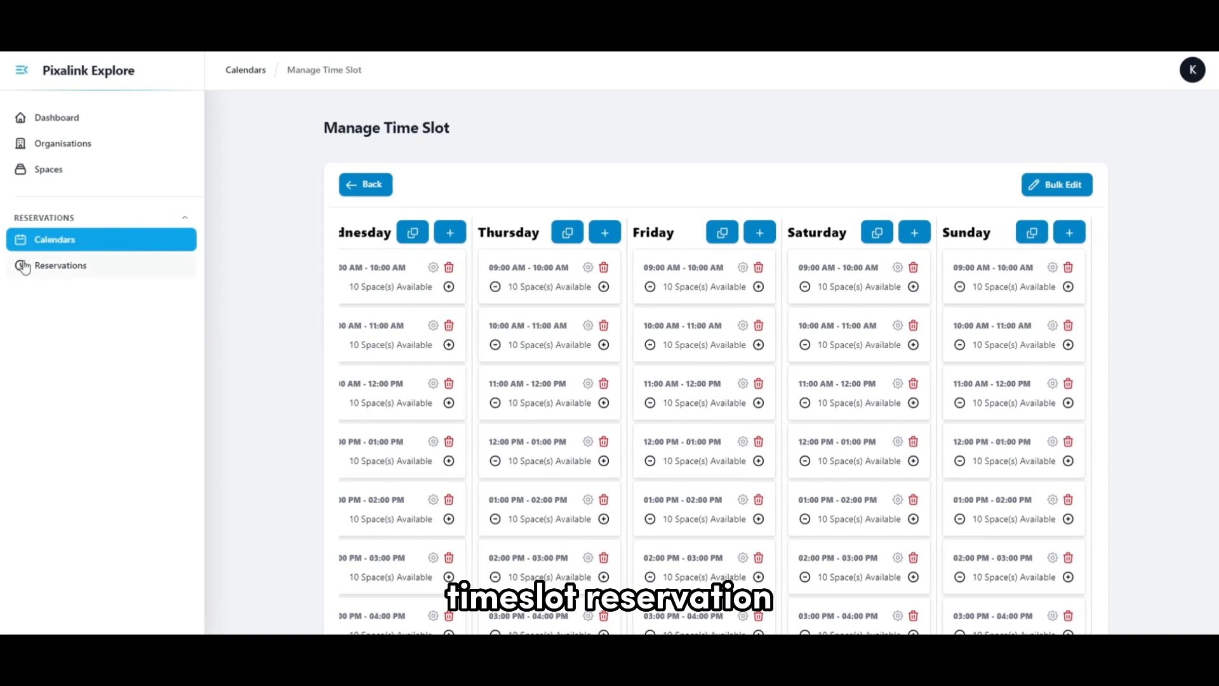
left_click(223, 277)
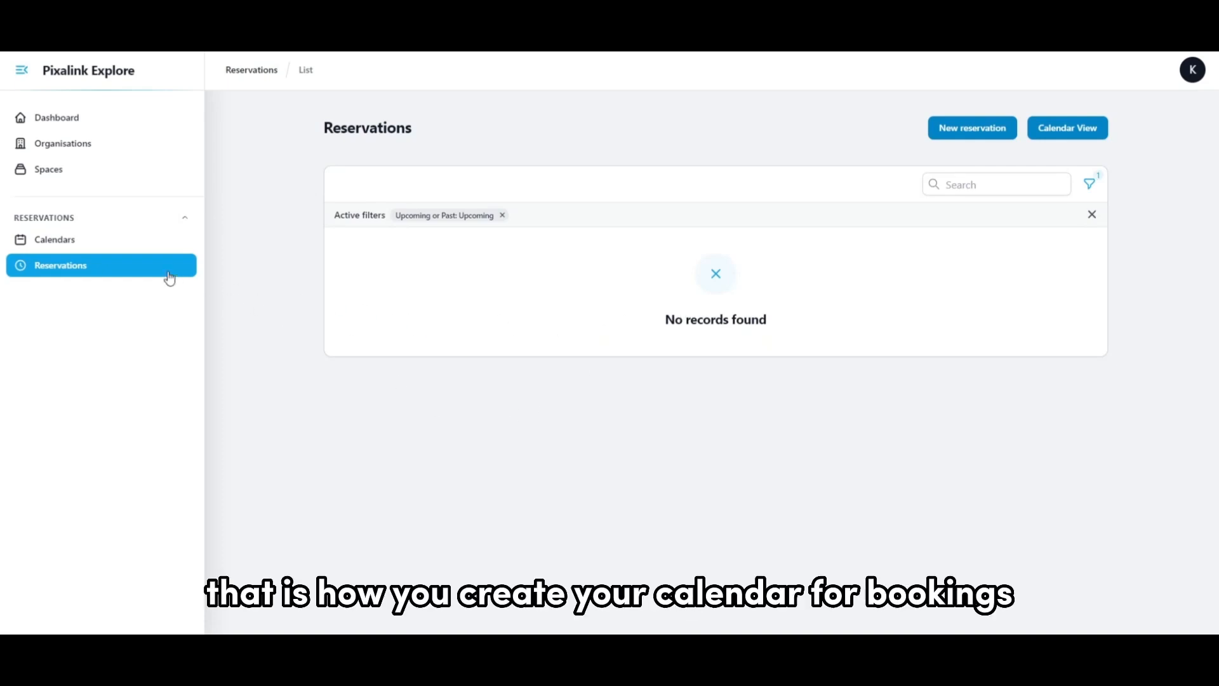
left_click(125, 250)
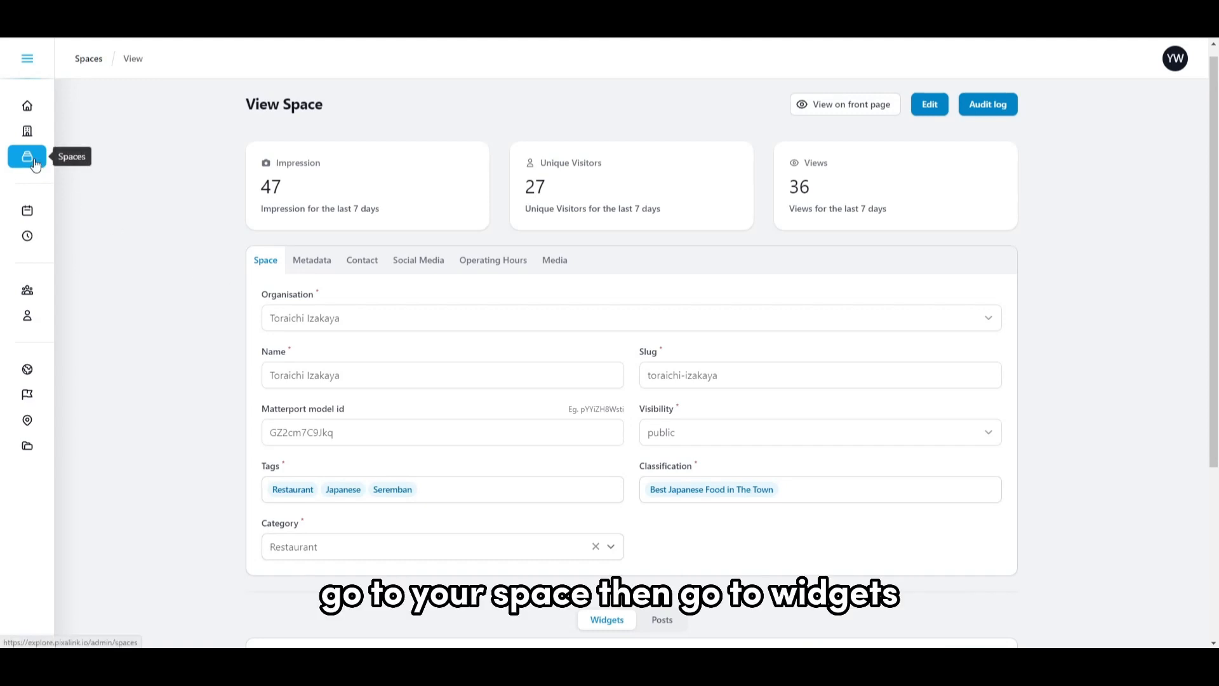
Start a new widget of type Reservation Widget for the Toraichi Izakaya space, check its calendar choices, and discard it.
scroll(351, 273, "down", 4)
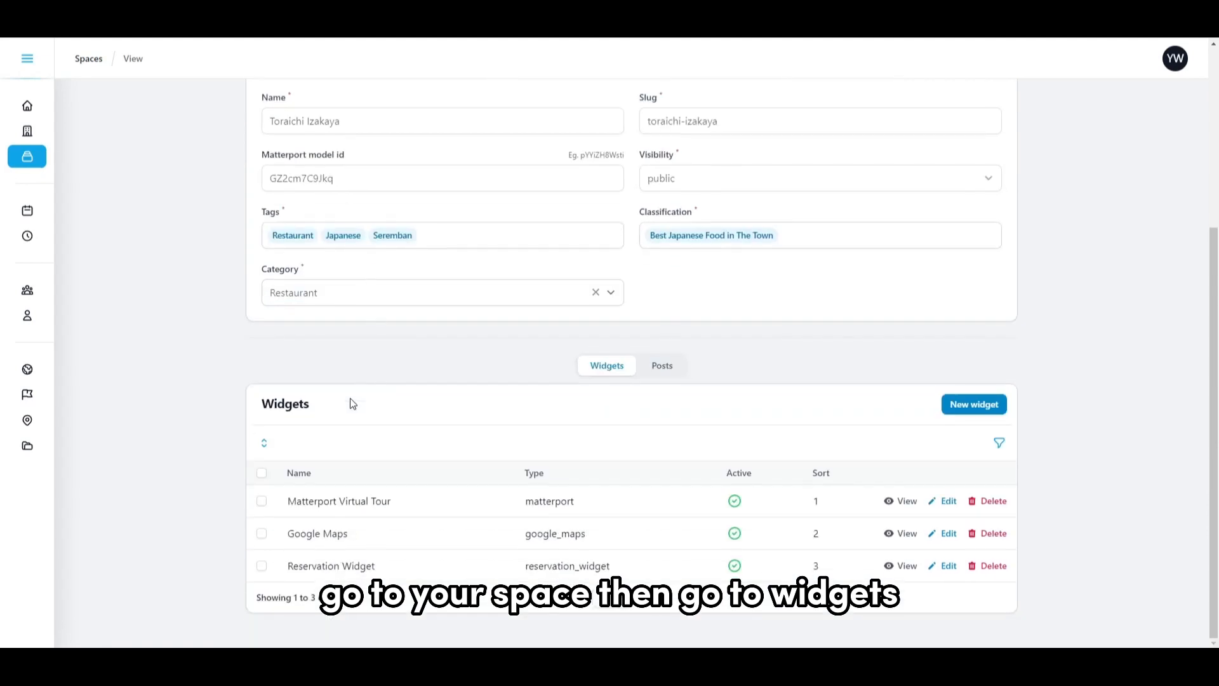
left_click(974, 405)
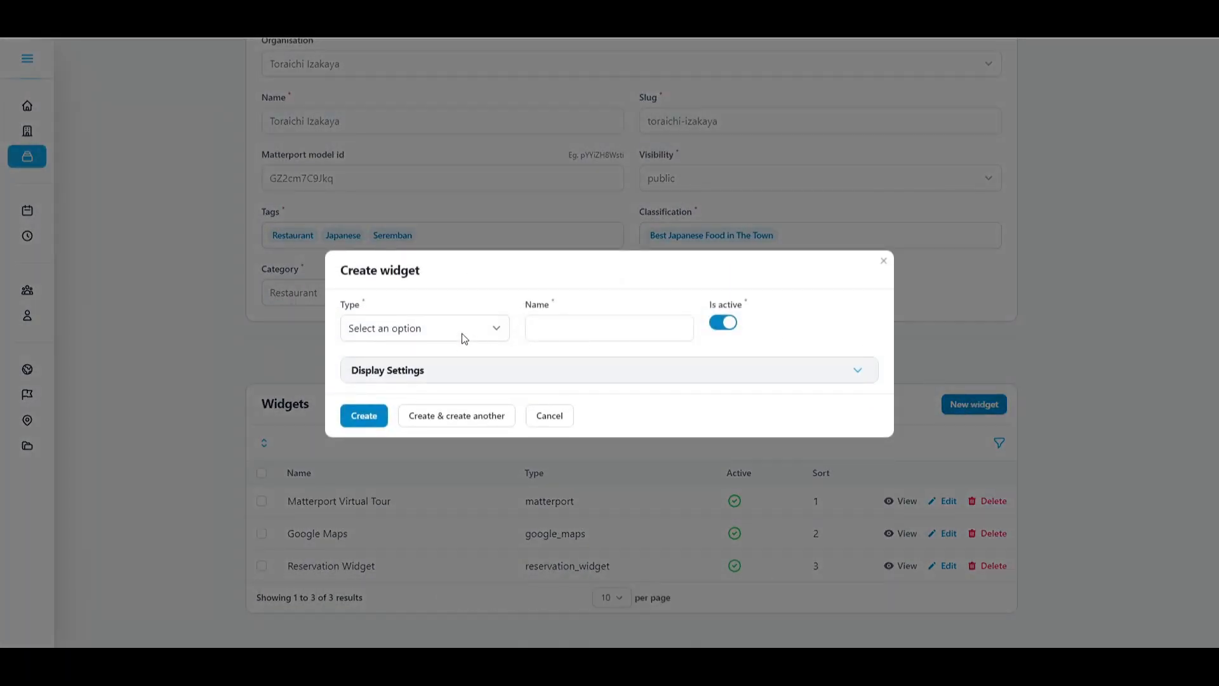
left_click(462, 330)
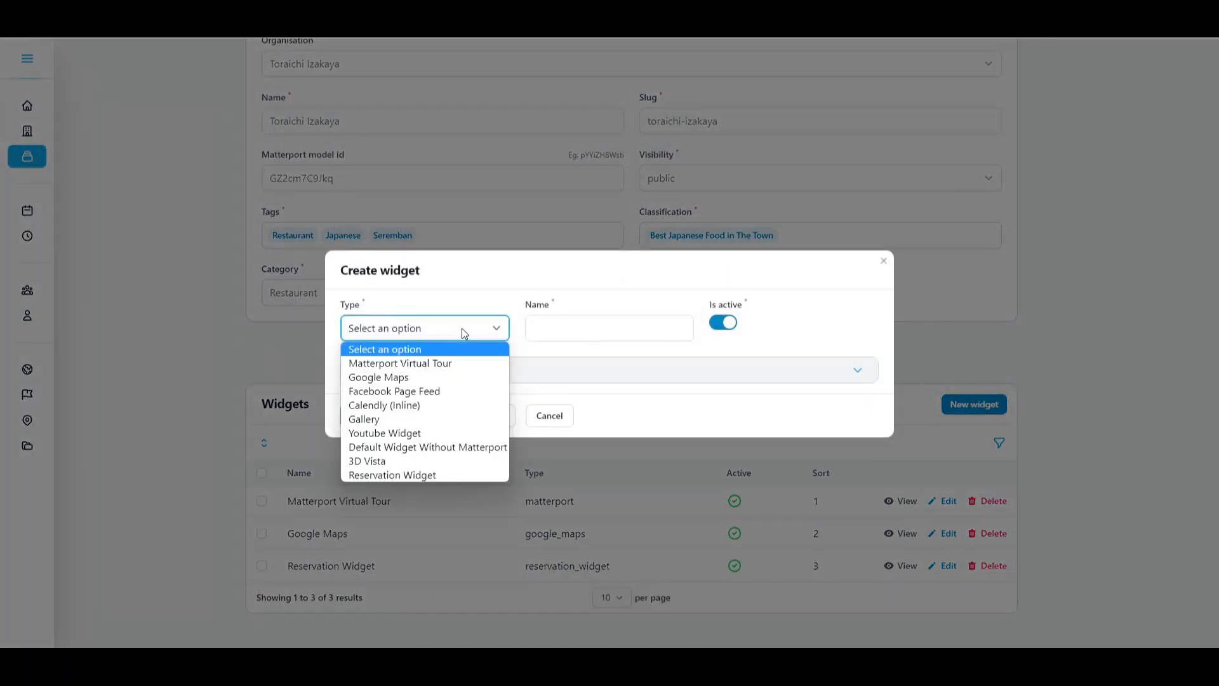
left_click(436, 476)
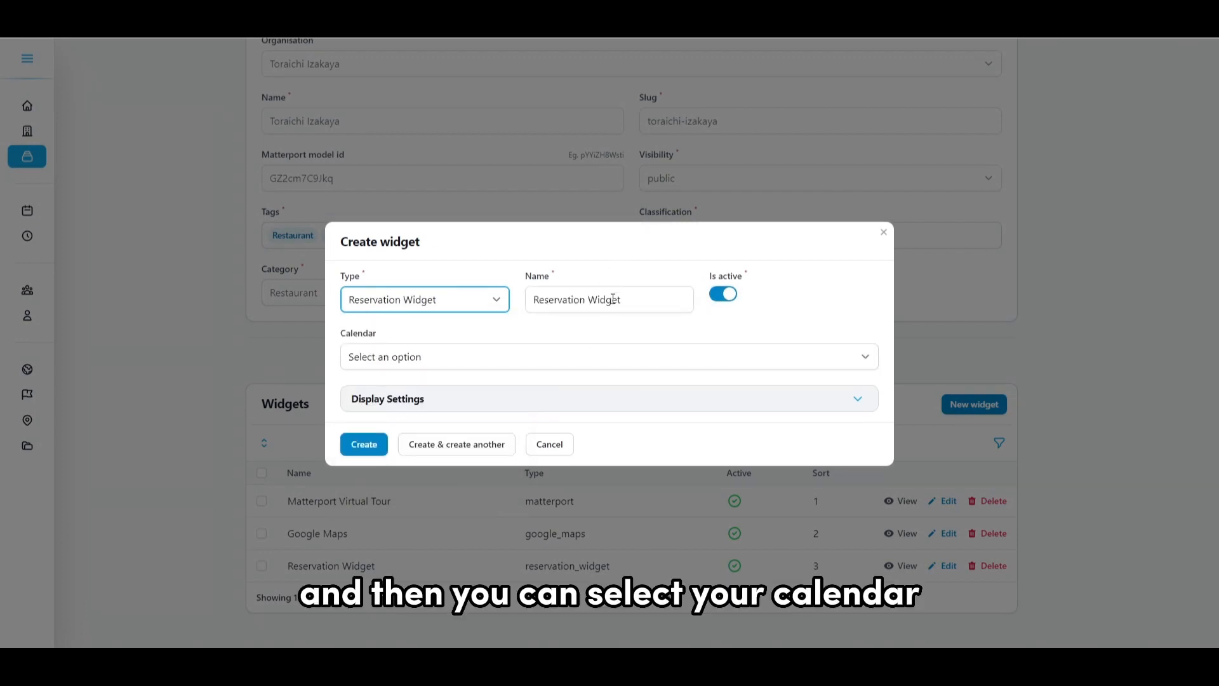
left_click(536, 359)
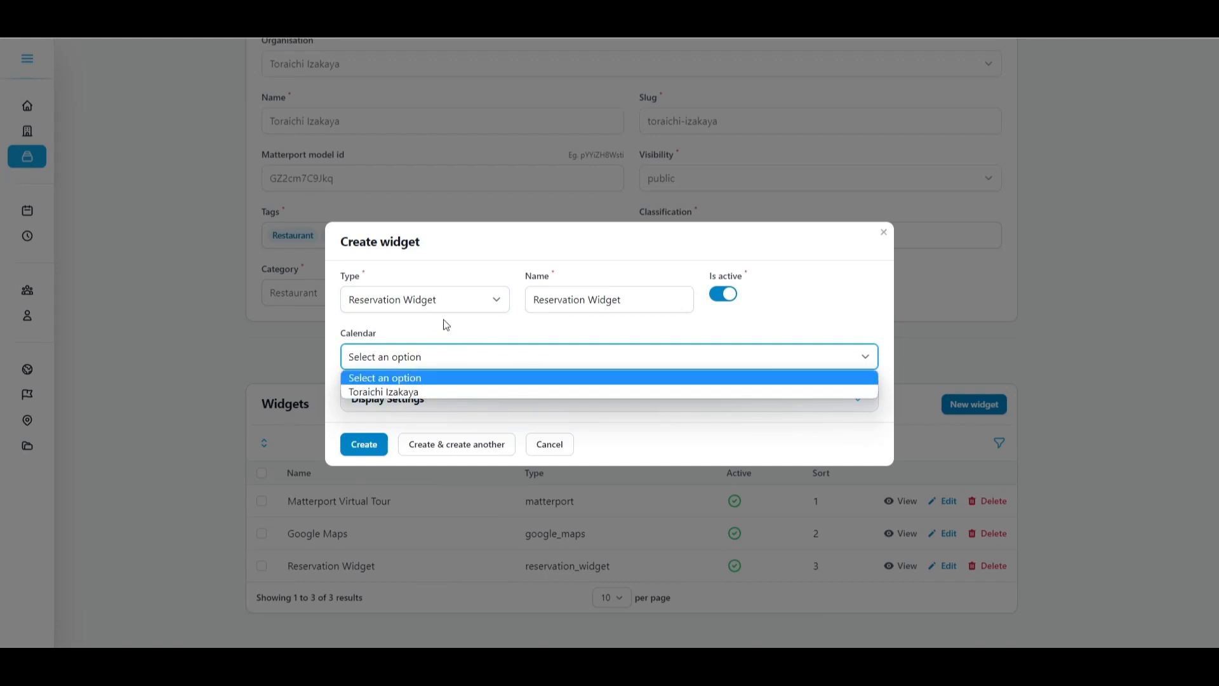
left_click(419, 384)
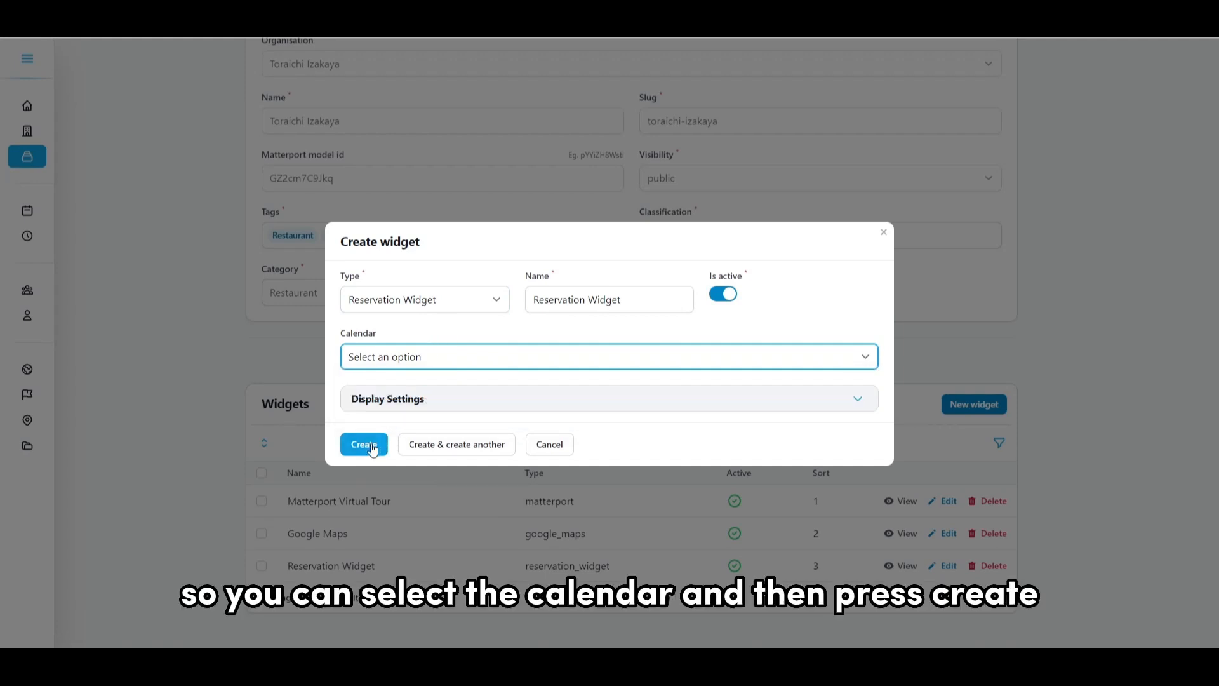
left_click(883, 232)
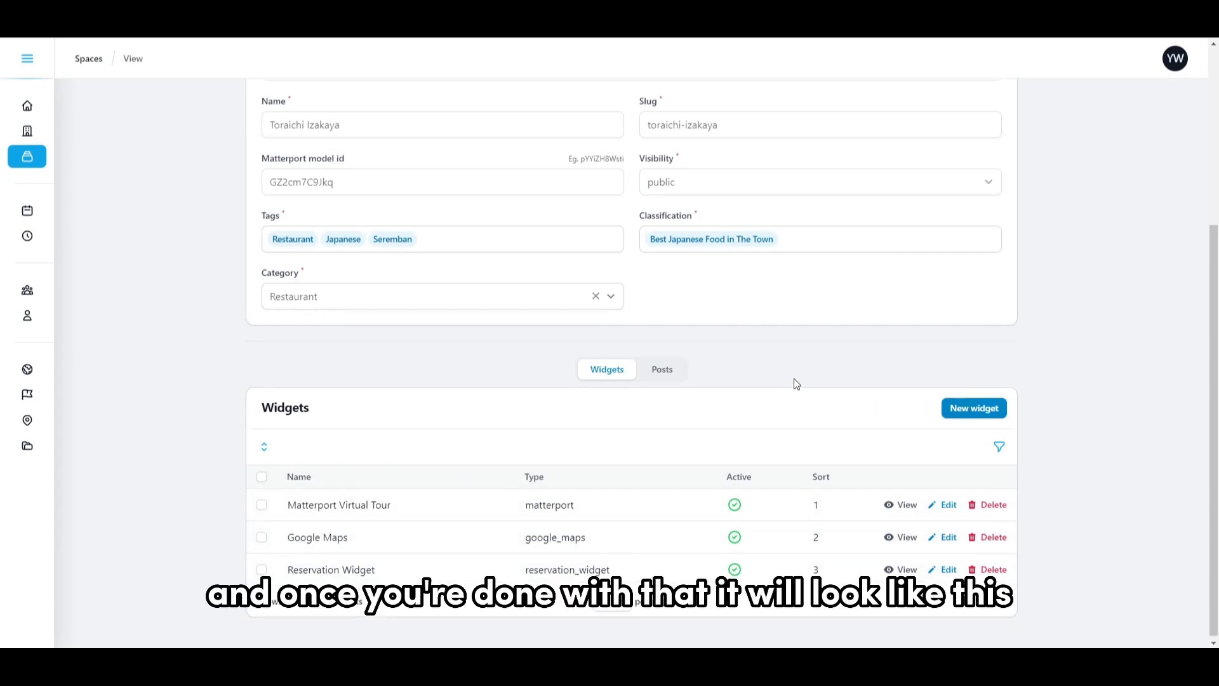
Open the Toraichi Izakaya space on its public front page.
scroll(794, 384, "up", 5)
left_click(863, 117)
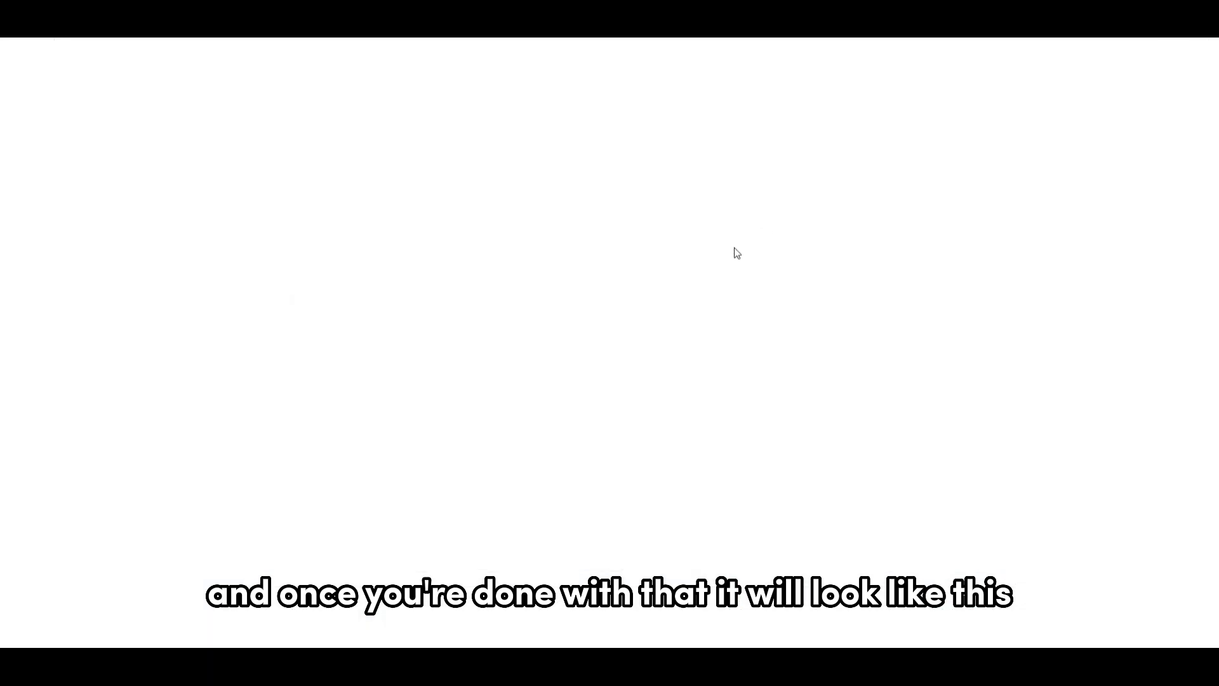